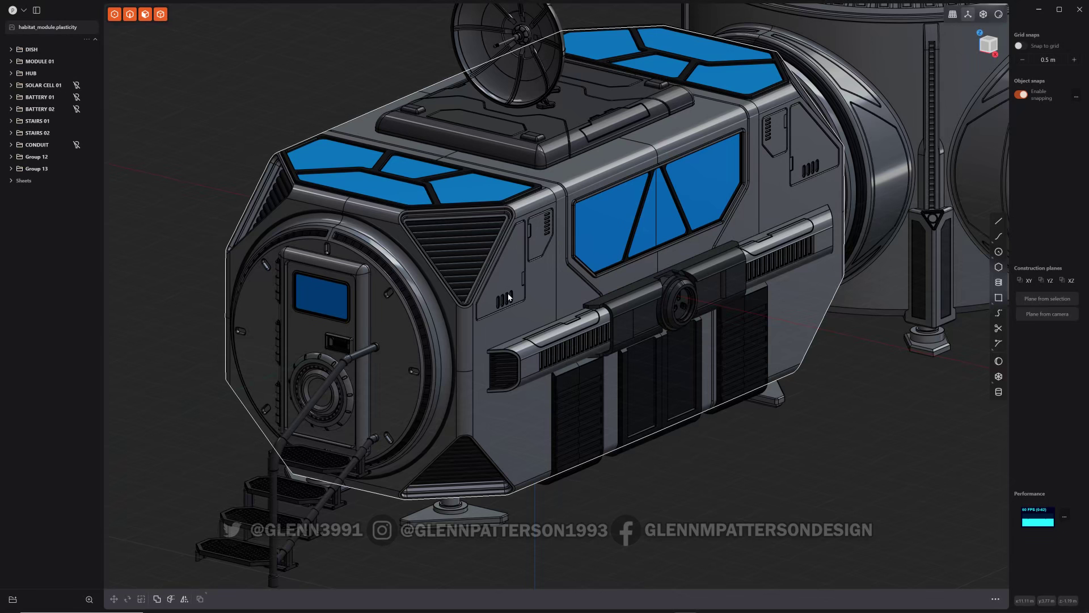
- Turn on grid snapping and create a 3 × 3 × 2.5 m box on the open ground beside the habitat modules
{"action": "mouse_move", "coordinate": [501, 297]}
{"action": "middle_mouse_down"}
{"action": "mouse_move", "coordinate": [480, 301]}
{"action": "mouse_move", "coordinate": [488, 292]}
{"action": "middle_mouse_up"}
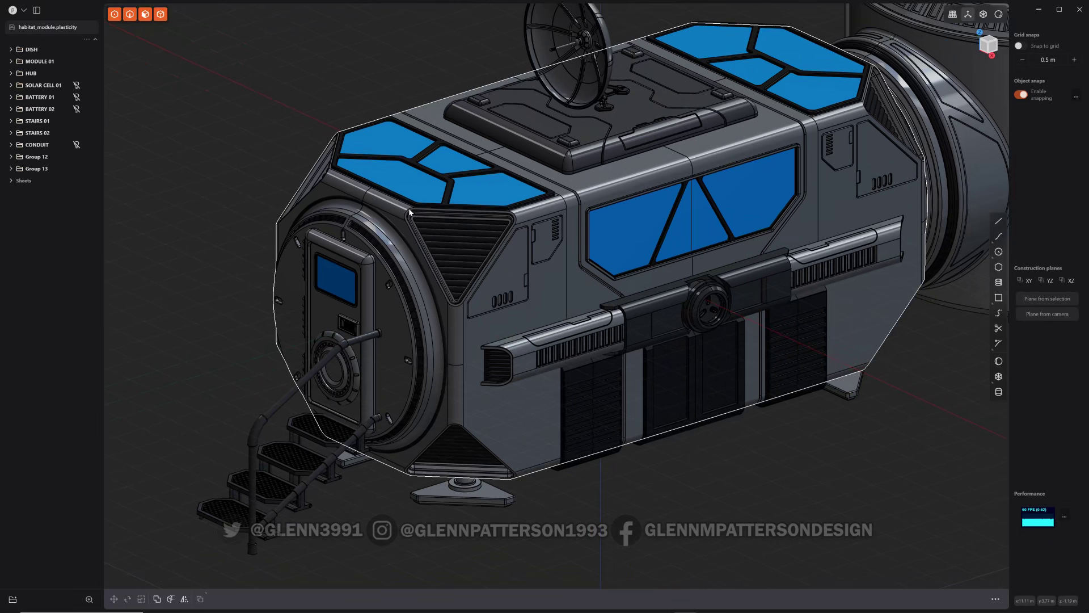
{"action": "scroll", "coordinate": [599, 324], "scroll_direction": "up", "scroll_amount": 5}
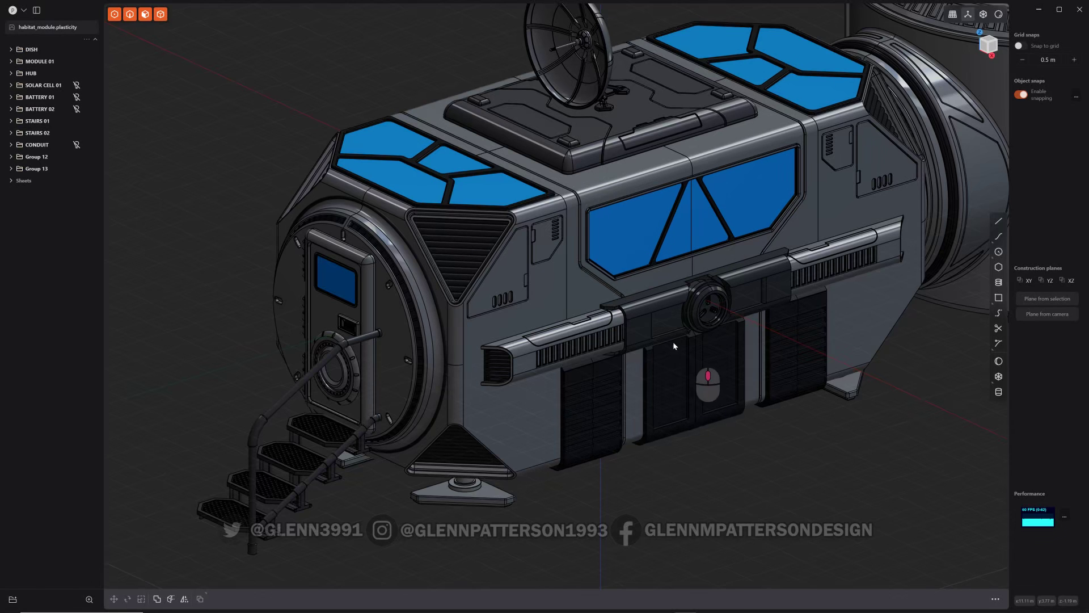
{"action": "middle_click_drag", "start_coordinate": [721, 394], "coordinate": [600, 347]}
{"action": "left_click", "coordinate": [1020, 46]}
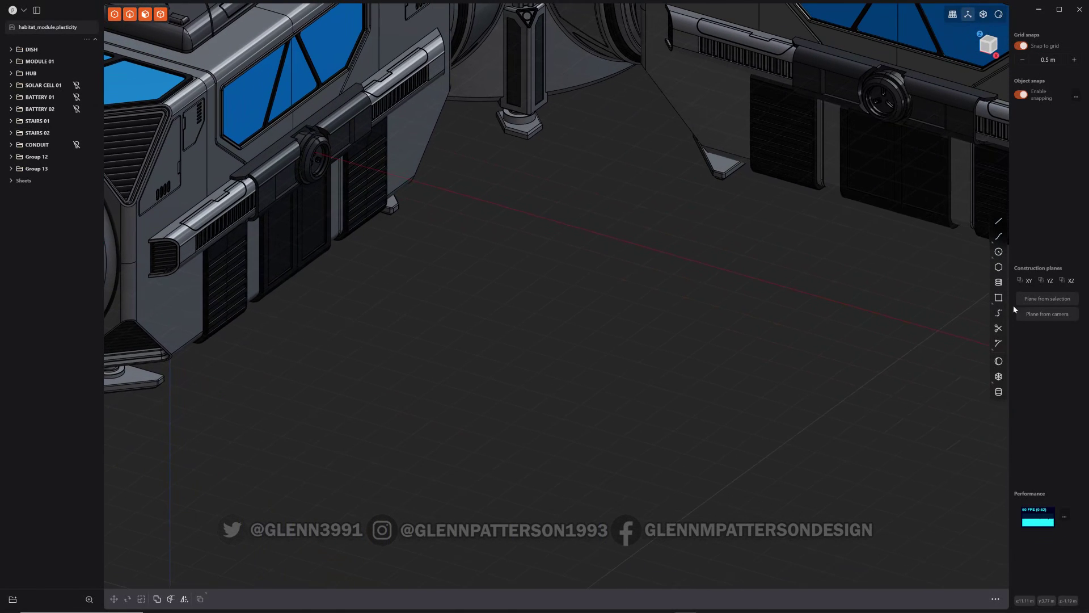
{"action": "left_click", "coordinate": [999, 378]}
{"action": "middle_click_drag", "start_coordinate": [692, 379], "coordinate": [544, 243], "text": "shift"}
{"action": "left_click", "coordinate": [548, 364]}
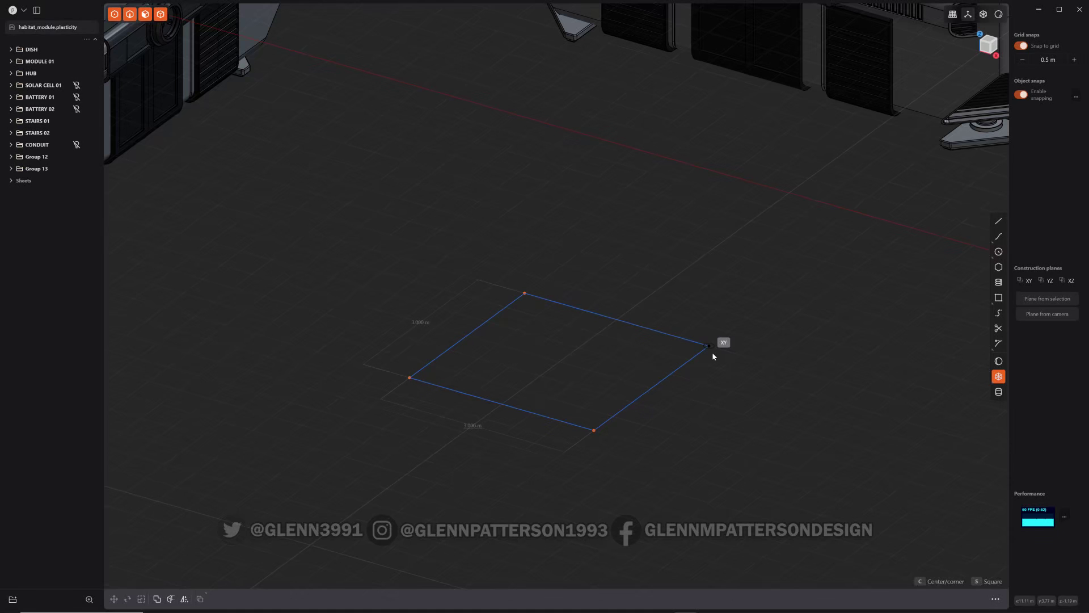
{"action": "left_click", "coordinate": [713, 356]}
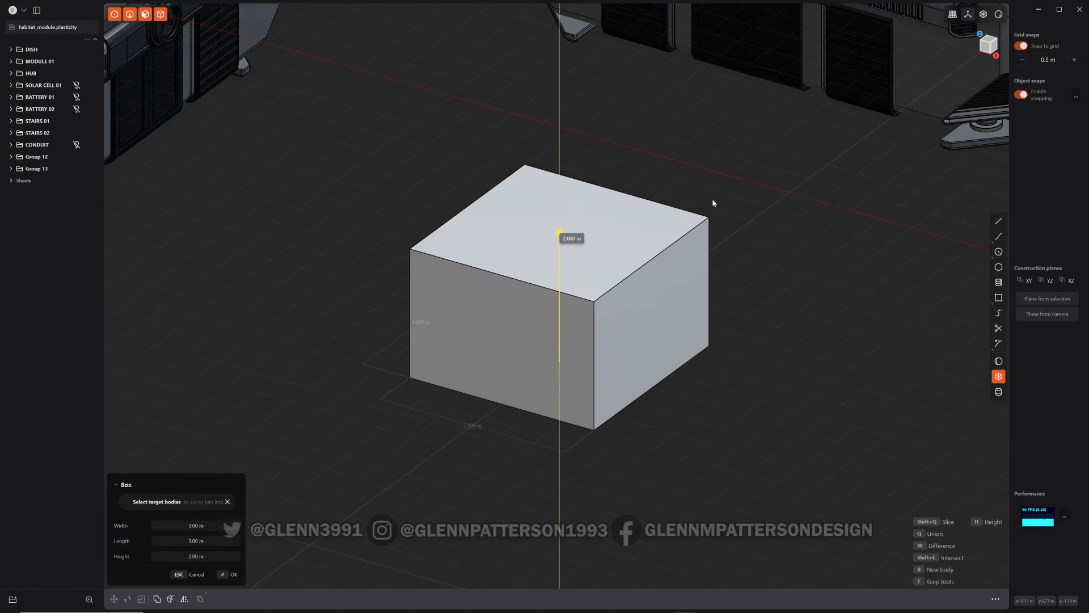
{"action": "left_click", "coordinate": [716, 182]}
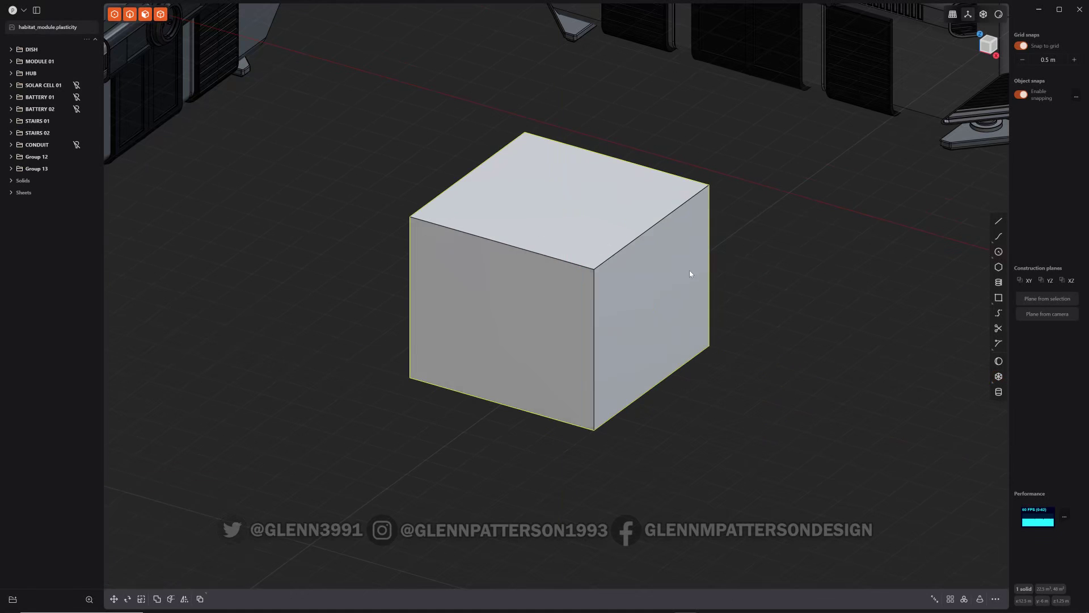
- Turn off grid snapping and chamfer the three edges meeting at the box's near upper corner by about 0.425 m
{"action": "left_click", "coordinate": [638, 299]}
{"action": "middle_click_drag", "start_coordinate": [638, 299], "coordinate": [597, 297]}
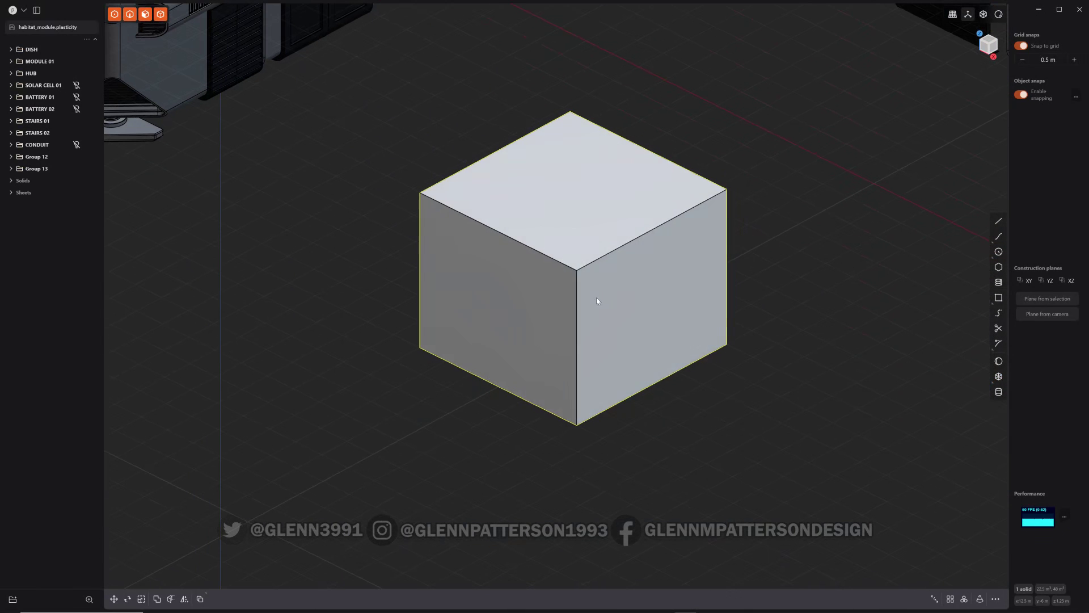
{"action": "left_click", "coordinate": [1021, 46]}
{"action": "scroll", "coordinate": [576, 266], "scroll_direction": "up", "scroll_amount": 5}
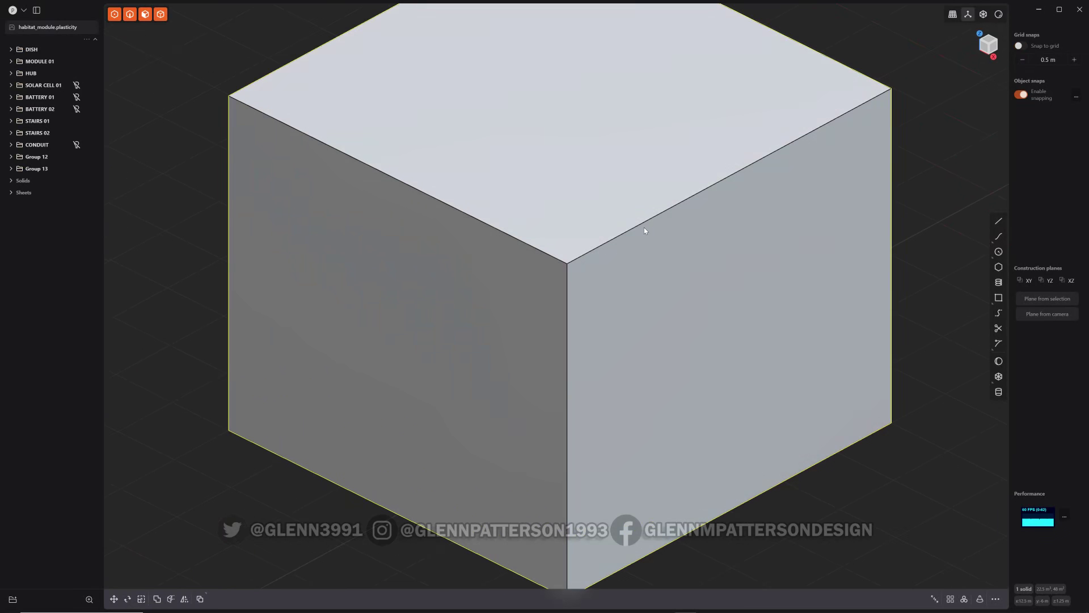
{"action": "left_click", "coordinate": [638, 226]}
{"action": "key", "text": "f"}
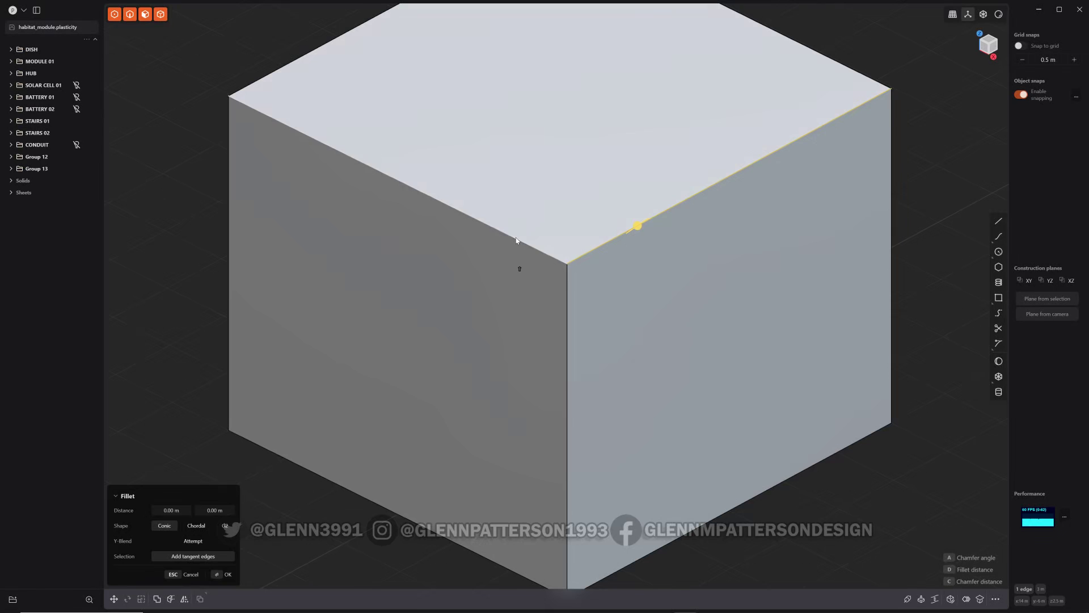
{"action": "left_click", "coordinate": [514, 238], "text": "shift"}
{"action": "left_click", "coordinate": [568, 344], "text": "shift"}
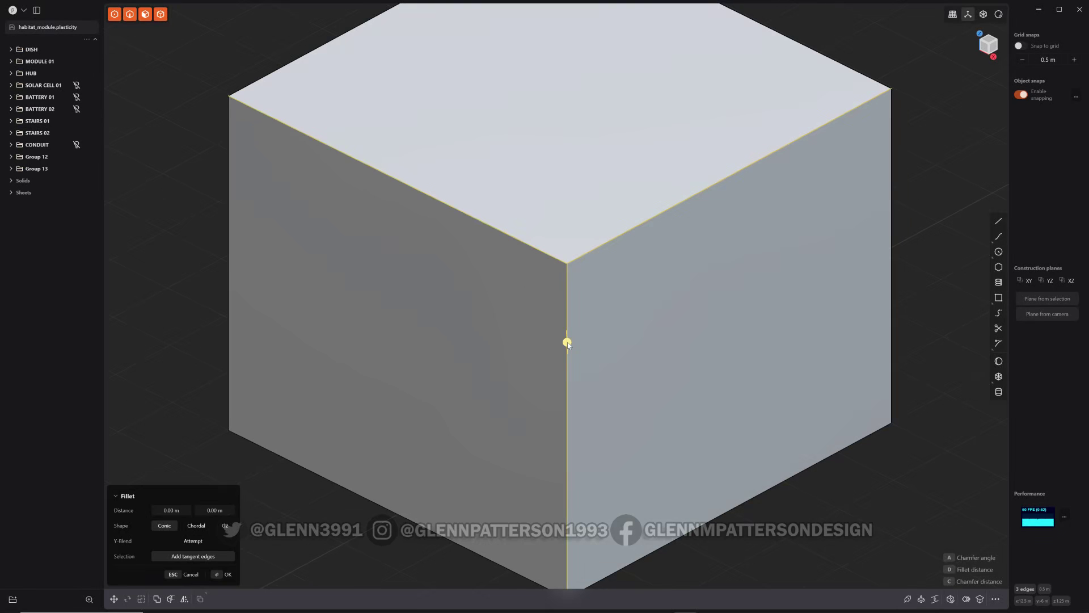
{"action": "left_click_drag", "start_coordinate": [568, 343], "coordinate": [515, 309]}
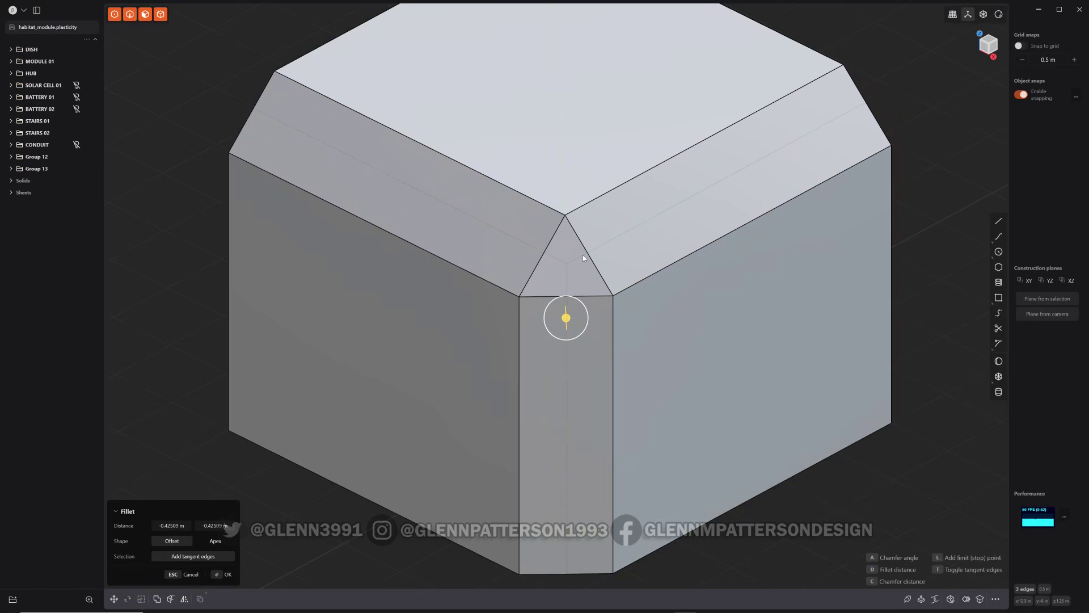
{"action": "right_click", "coordinate": [658, 222]}
- Delete the three long chamfer faces so that only a triangular facet cuts the box corner
{"action": "left_click", "coordinate": [652, 229]}
{"action": "left_click", "coordinate": [449, 236], "text": "shift"}
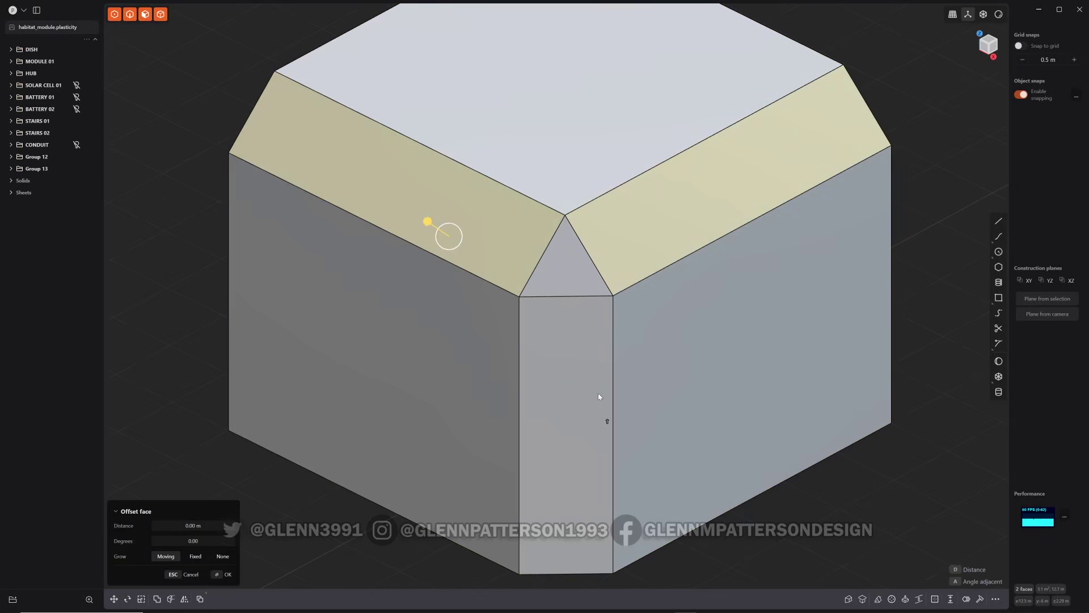
{"action": "left_click", "coordinate": [589, 392], "text": "shift"}
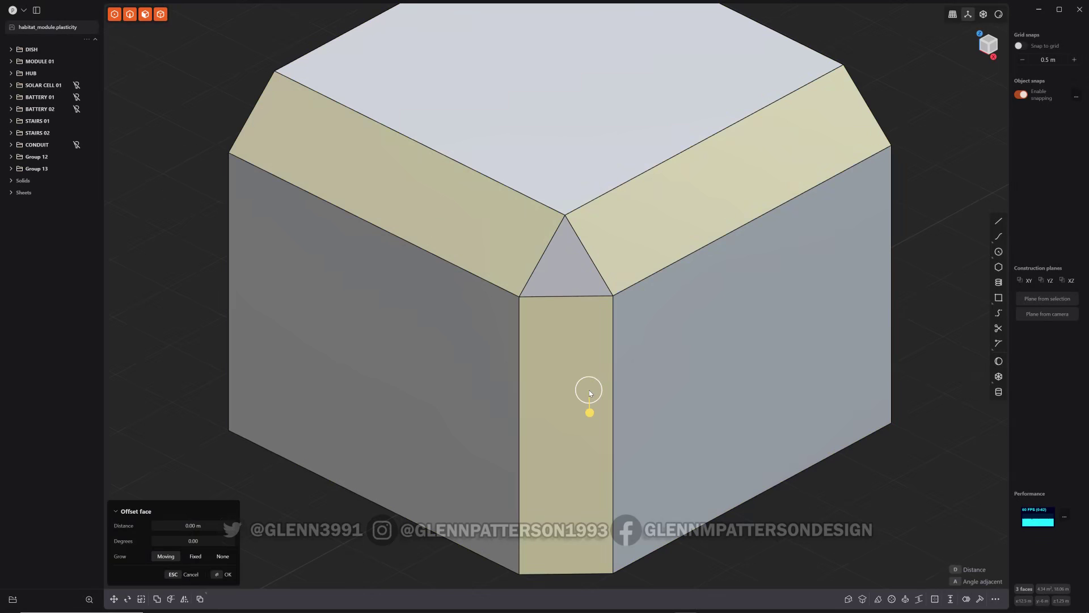
{"action": "key", "text": "Escape"}
{"action": "key", "text": "x"}
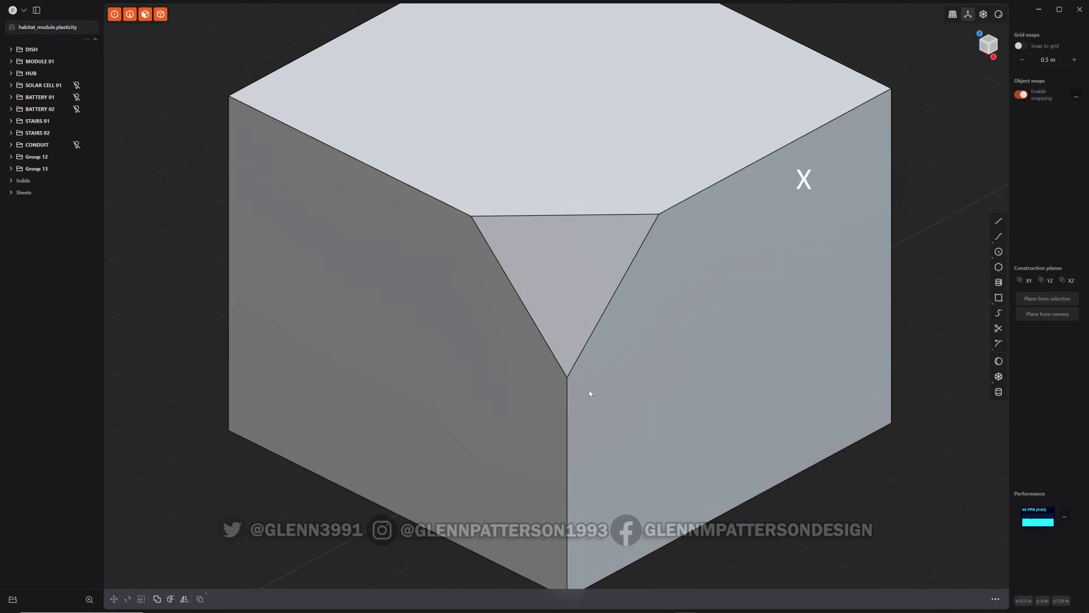
- Fillet the three box edges that run into the triangular corner facet with a small radius
{"action": "mouse_move", "coordinate": [564, 269]}
{"action": "middle_mouse_down"}
{"action": "mouse_move", "coordinate": [554, 292]}
{"action": "mouse_move", "coordinate": [539, 264]}
{"action": "mouse_move", "coordinate": [554, 277]}
{"action": "mouse_move", "coordinate": [576, 264]}
{"action": "middle_mouse_up"}
{"action": "scroll", "coordinate": [590, 271], "scroll_direction": "up", "scroll_amount": 3}
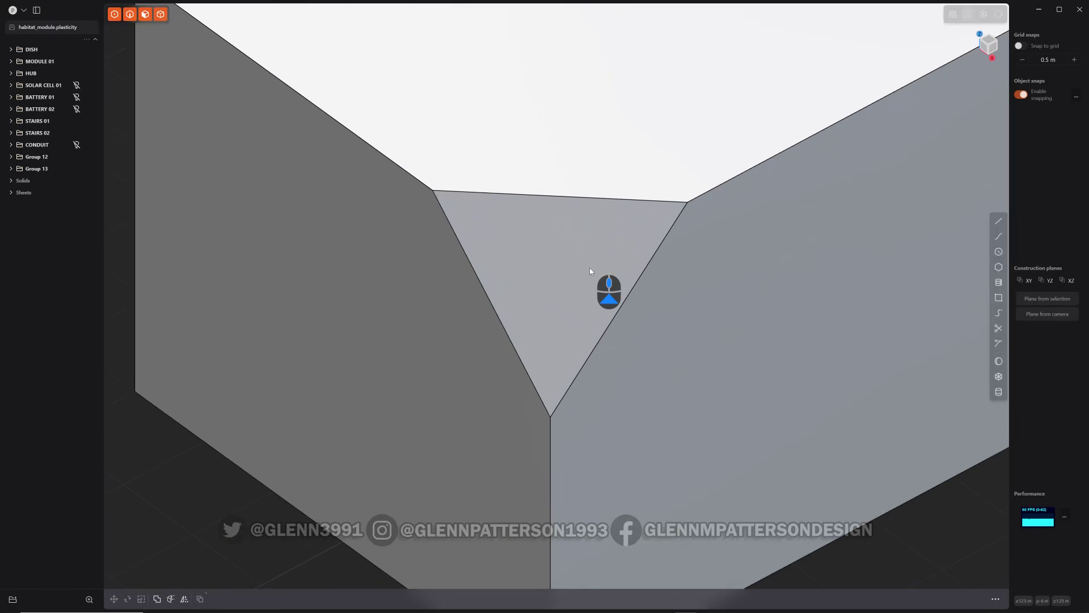
{"action": "left_click", "coordinate": [383, 158]}
{"action": "left_click", "coordinate": [384, 158]}
{"action": "key", "text": "f"}
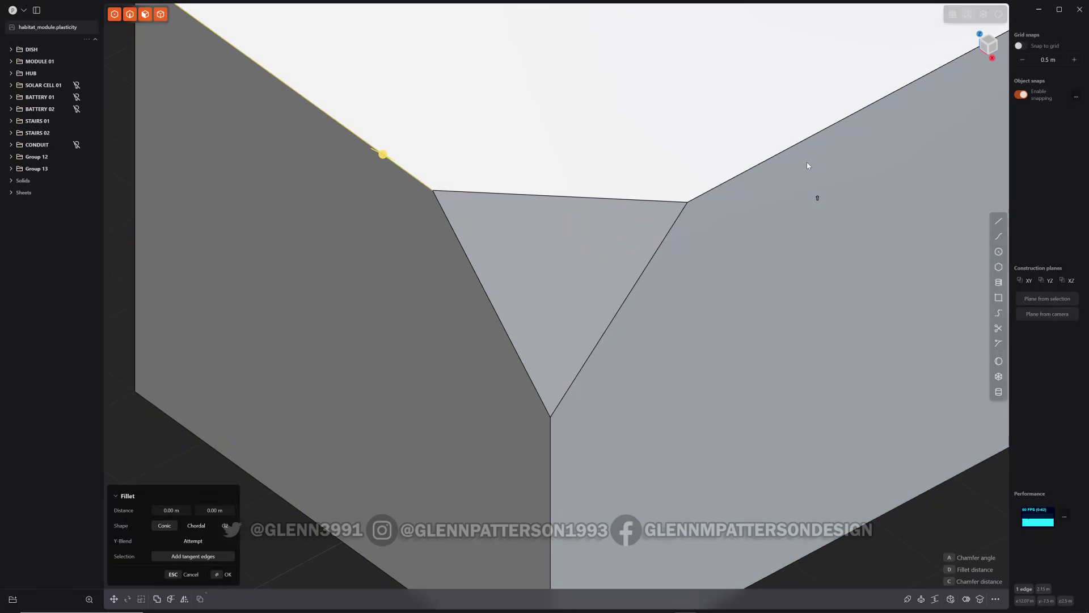
{"action": "left_click", "coordinate": [776, 151]}
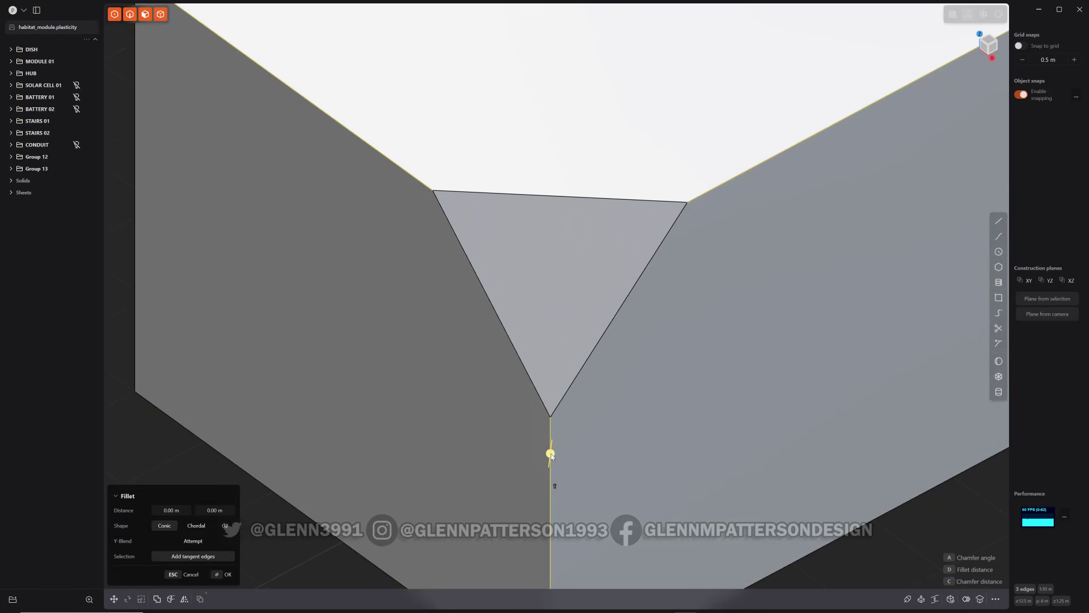
{"action": "left_click", "coordinate": [550, 456]}
{"action": "left_click_drag", "start_coordinate": [549, 458], "coordinate": [530, 469]}
{"action": "key", "text": "Return"}
- Offset the outline of the triangular corner facet inward by about 0.027 m to split off an inner face
{"action": "left_click", "coordinate": [574, 266]}
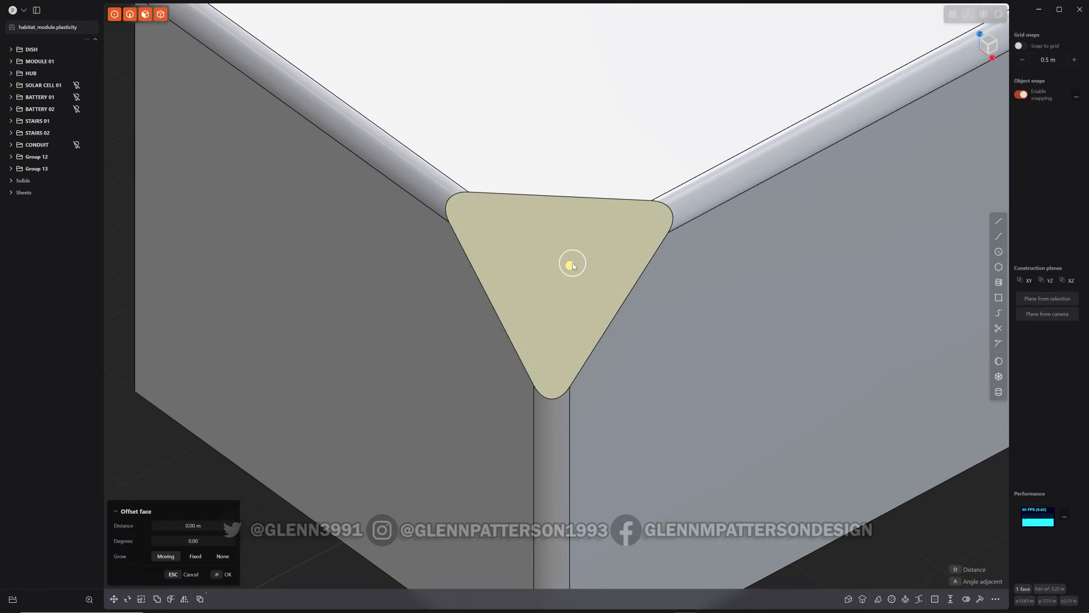
{"action": "scroll", "coordinate": [573, 265], "scroll_direction": "up", "scroll_amount": 5}
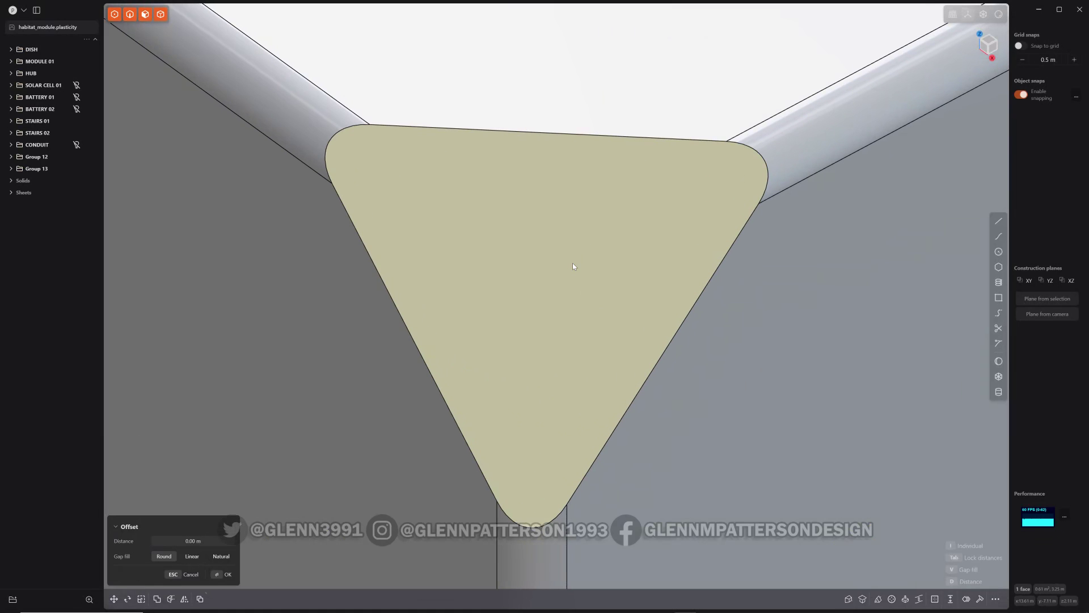
{"action": "key", "text": "o"}
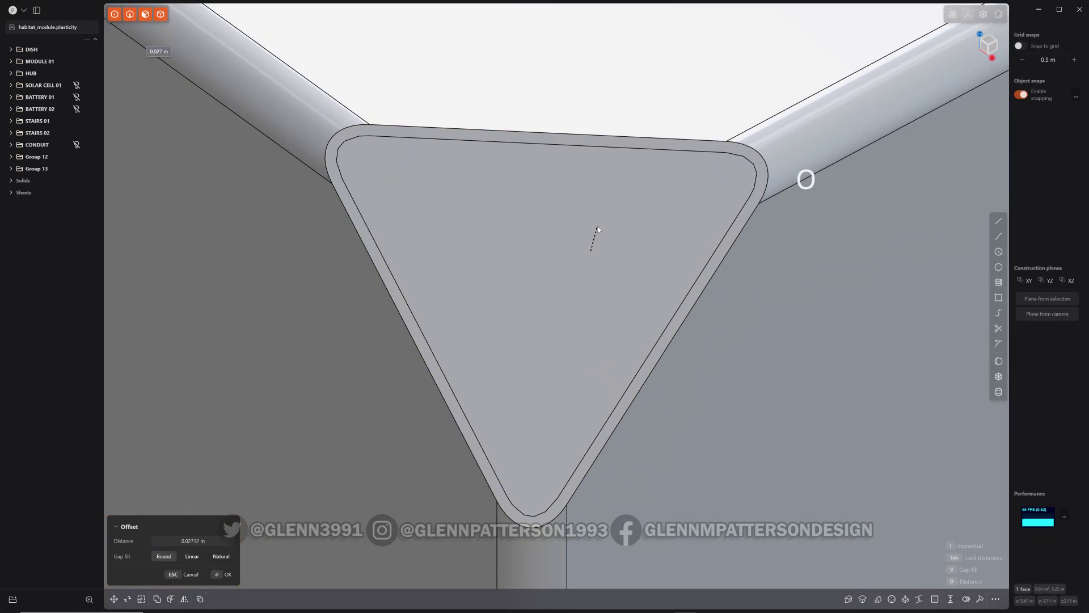
{"action": "left_click", "coordinate": [597, 228]}
{"action": "right_click", "coordinate": [597, 228]}
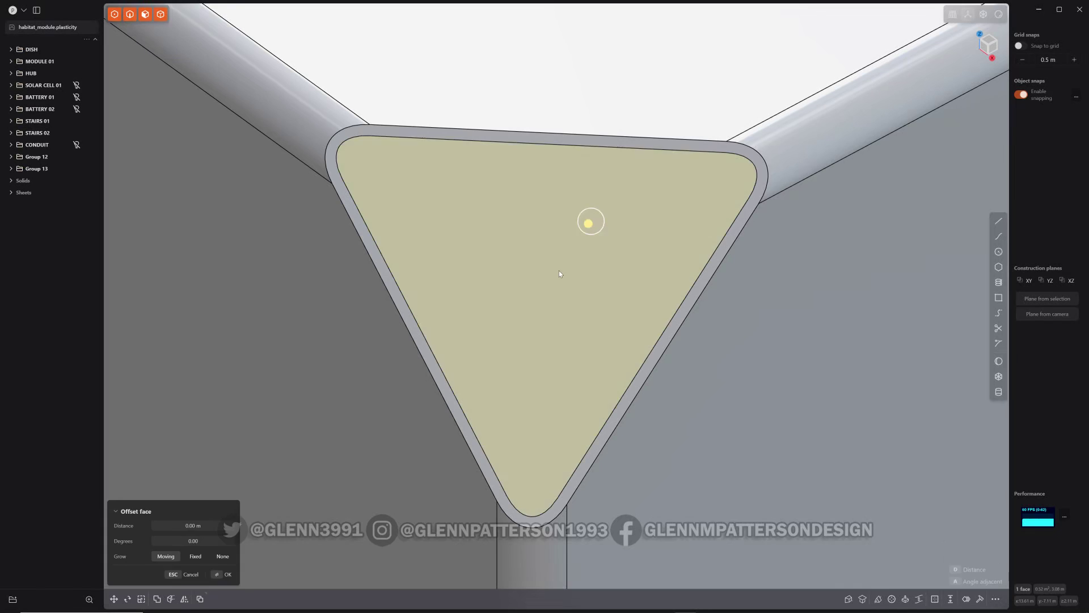
- Recess the inner triangular face about 0.099 m into the box with Offset face
{"action": "middle_click_drag", "start_coordinate": [558, 272], "coordinate": [489, 243]}
{"action": "left_click_drag", "start_coordinate": [580, 218], "coordinate": [599, 229]}
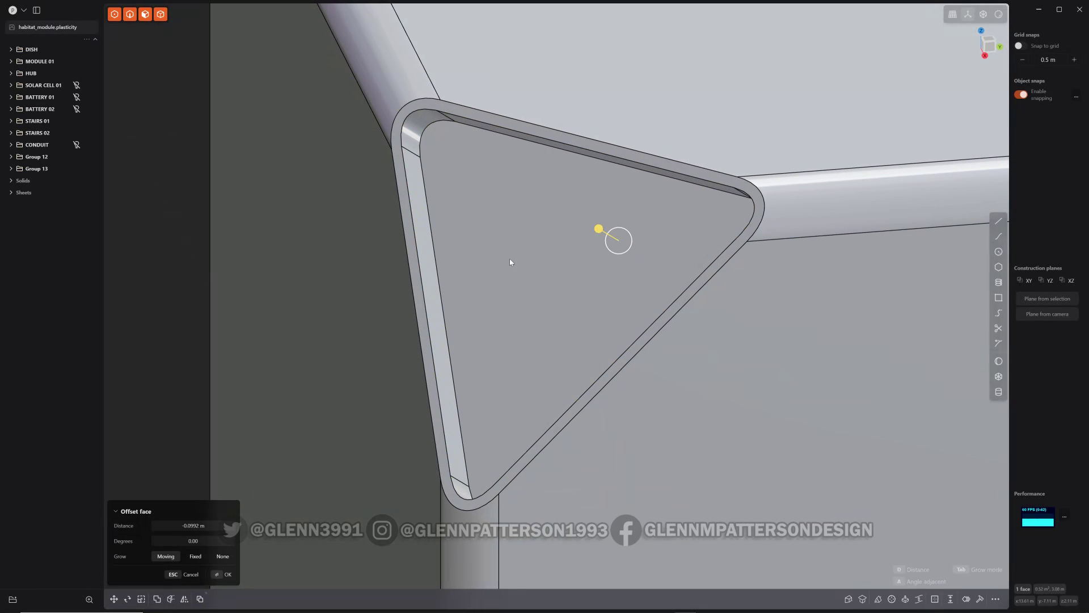
{"action": "right_click", "coordinate": [509, 257]}
- Thicken the side walls of the triangular recess inward to form a thin separate rim
{"action": "scroll", "coordinate": [456, 189], "scroll_direction": "up", "scroll_amount": 6}
{"action": "scroll", "coordinate": [457, 188], "scroll_direction": "down", "scroll_amount": 3}
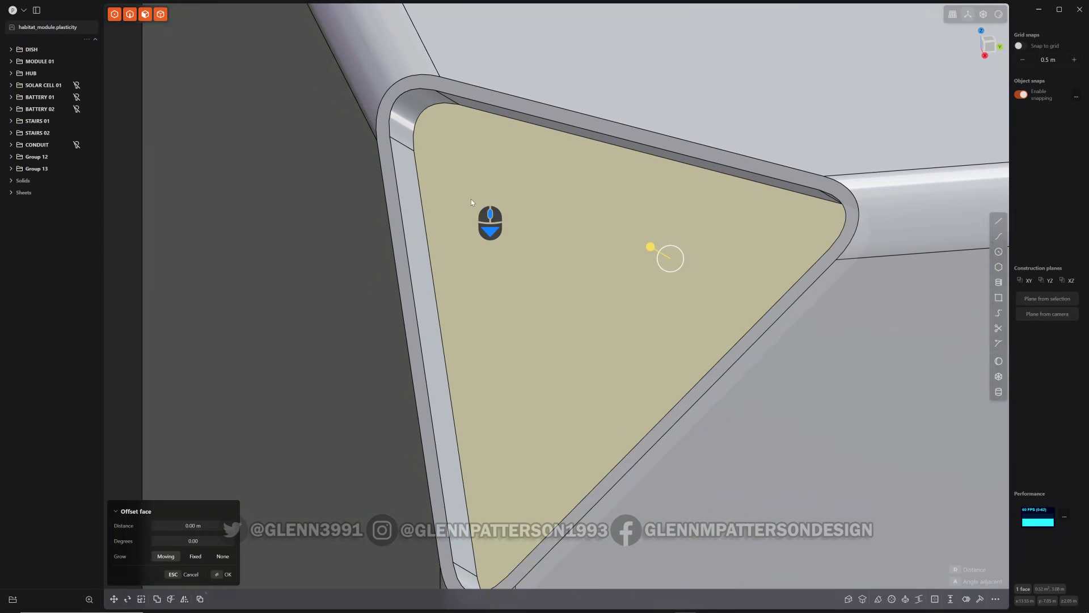
{"action": "left_click", "coordinate": [410, 216], "text": "alt"}
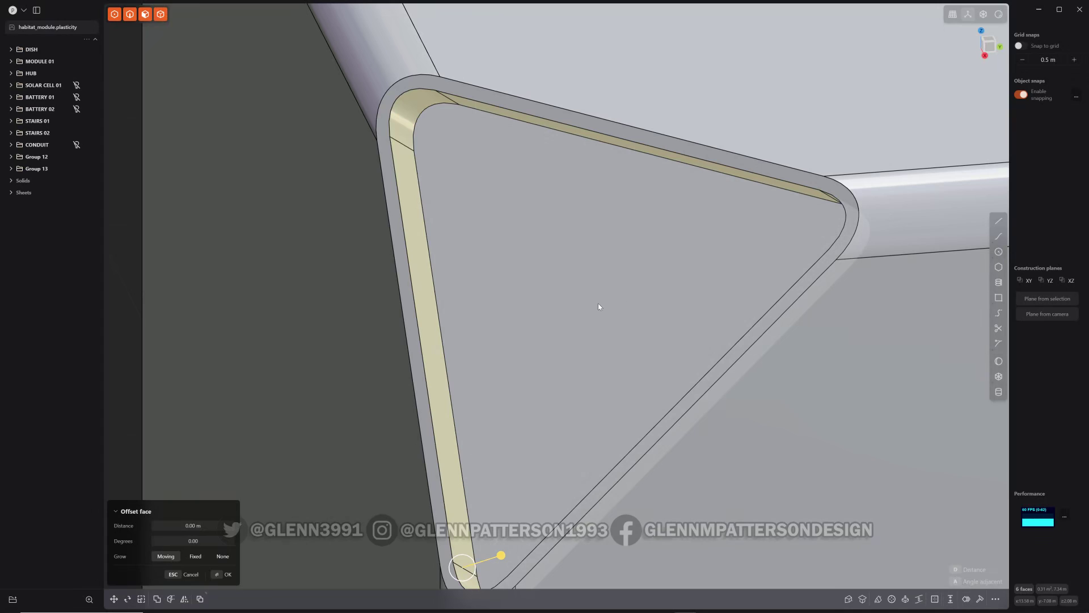
{"action": "key", "text": "F1"}
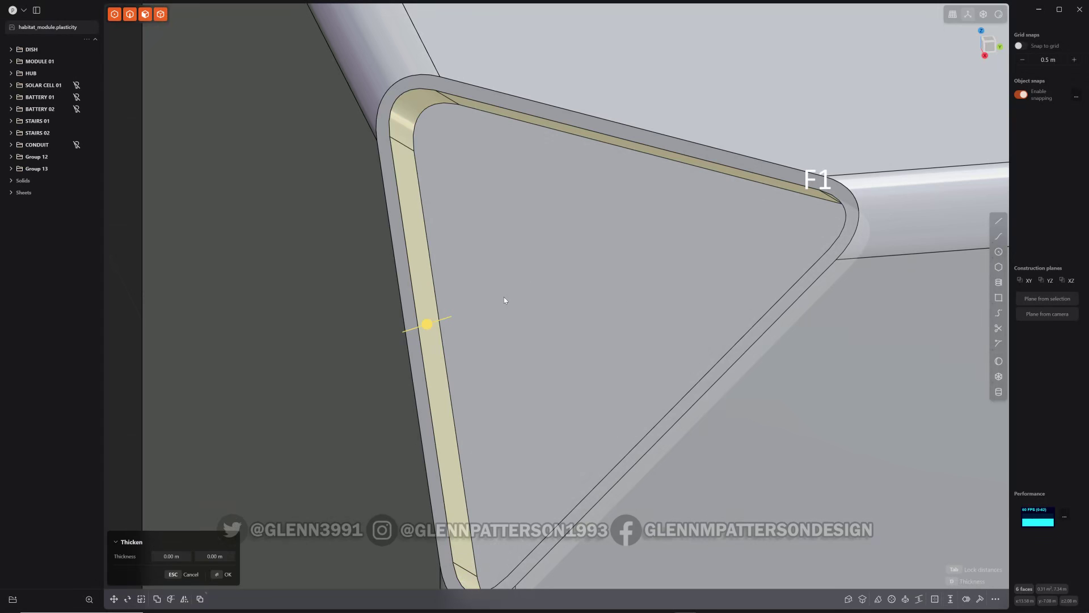
{"action": "left_click_drag", "start_coordinate": [426, 325], "coordinate": [438, 320]}
{"action": "right_click", "coordinate": [487, 321]}
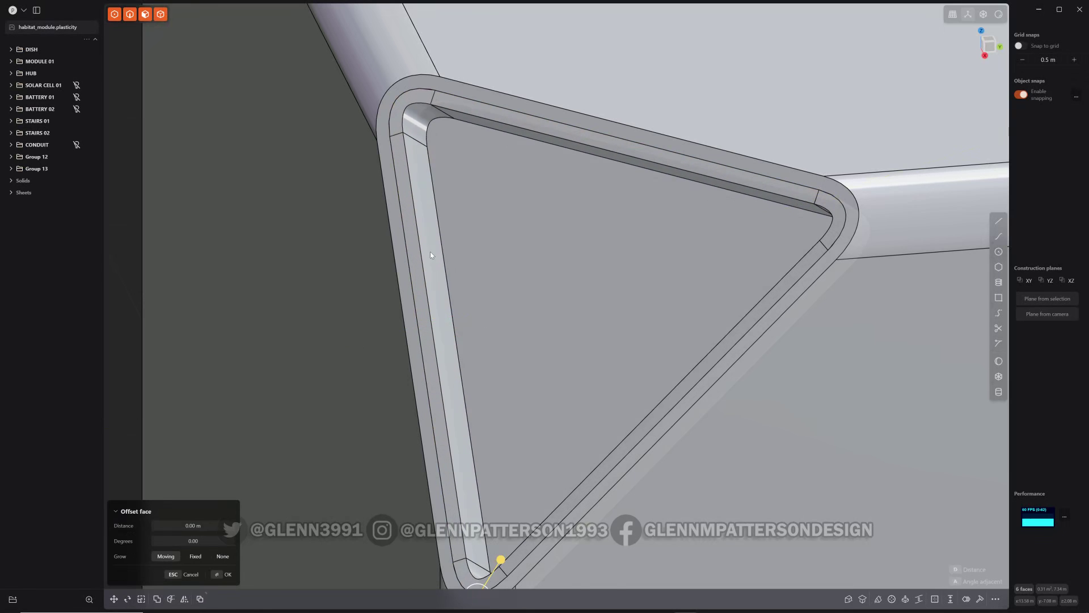
{"action": "key", "text": "Escape"}
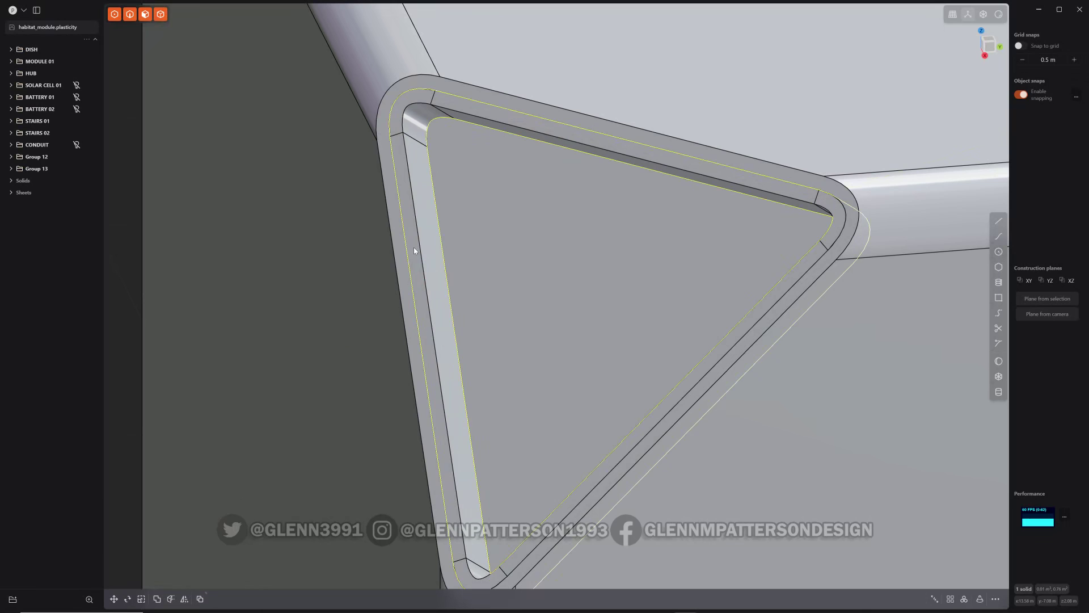
- Offset the front faces of the inner rim slightly back into the recess to form a step
{"action": "double_click", "coordinate": [414, 249]}
{"action": "left_click_drag", "start_coordinate": [379, 125], "coordinate": [387, 132]}
{"action": "right_click", "coordinate": [570, 262]}
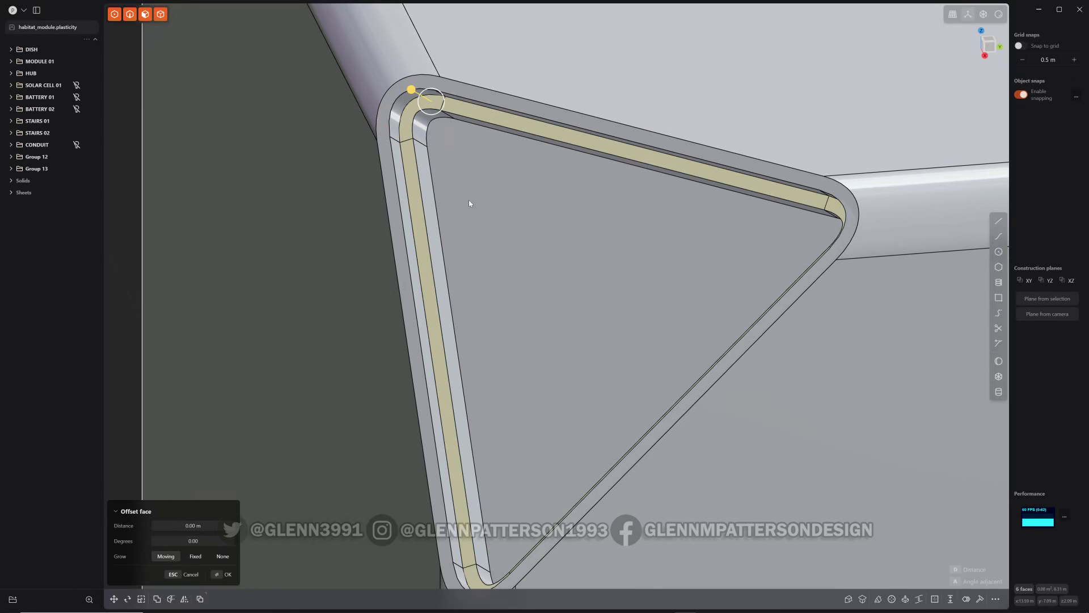
- Union the inner rim with the box into one solid
{"action": "key", "text": "Escape"}
{"action": "key", "text": "Escape"}
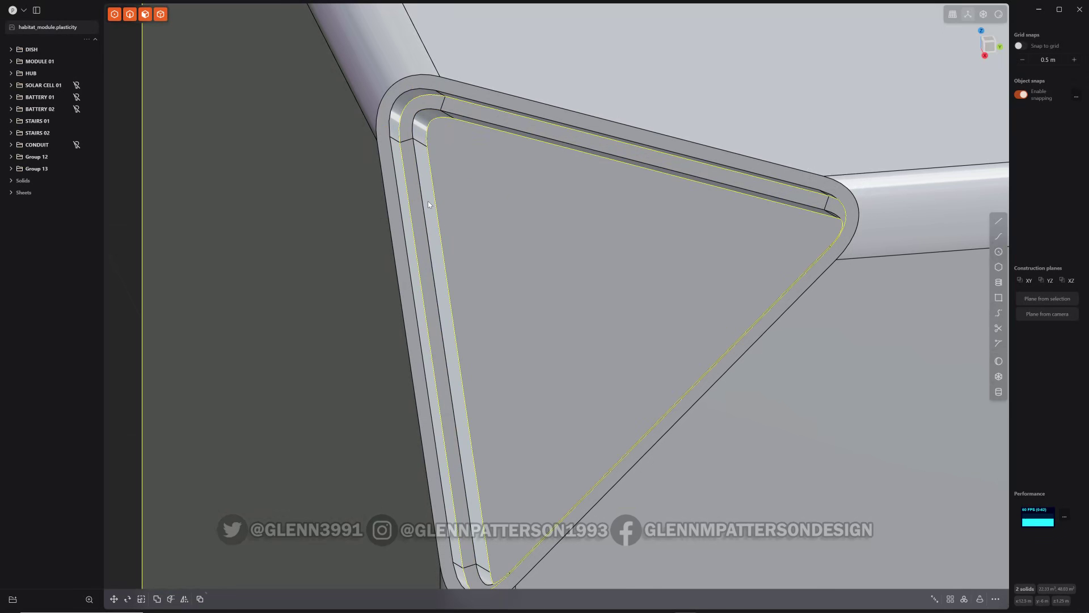
{"action": "key", "text": "q"}
{"action": "key", "text": "q"}
{"action": "left_click", "coordinate": [427, 201]}
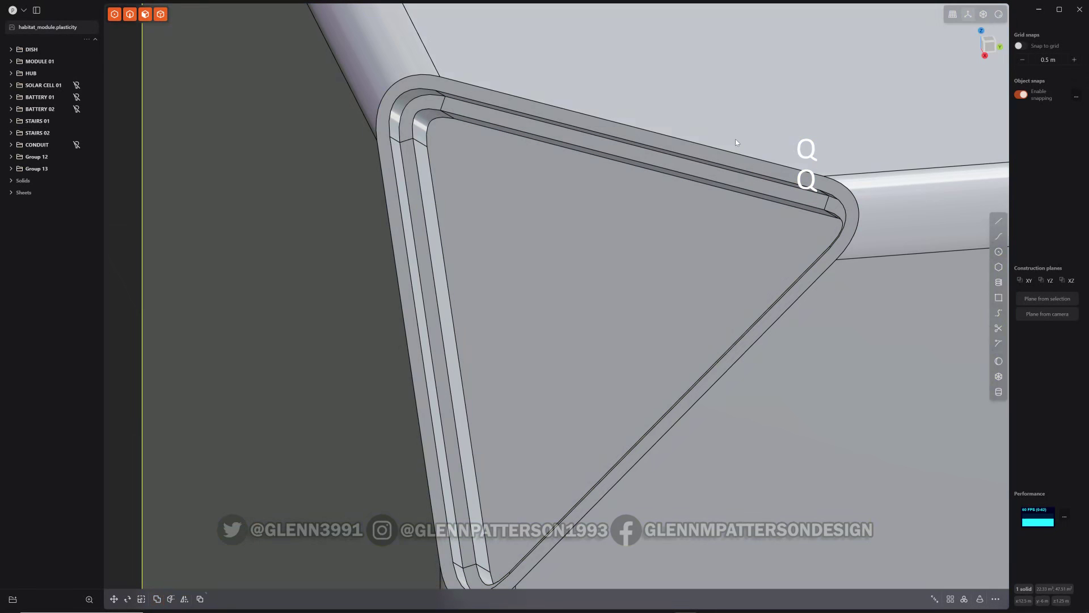
- Thicken the upper inner wall of the triangular recess by about 0.039 m into a separate bar
{"action": "middle_click_drag", "start_coordinate": [625, 234], "coordinate": [572, 220]}
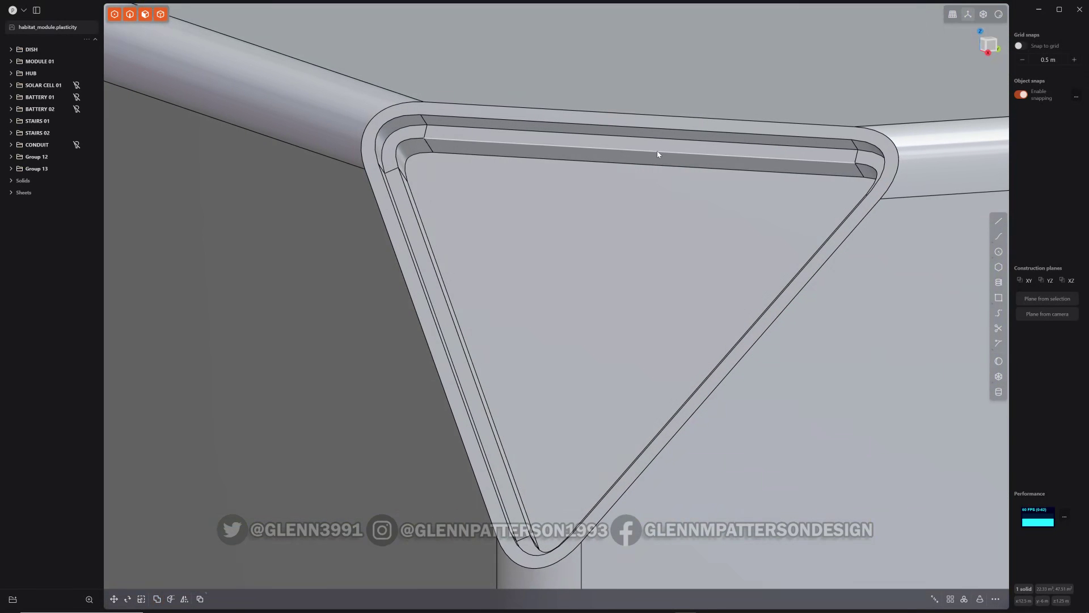
{"action": "left_click", "coordinate": [656, 162]}
{"action": "key", "text": "o"}
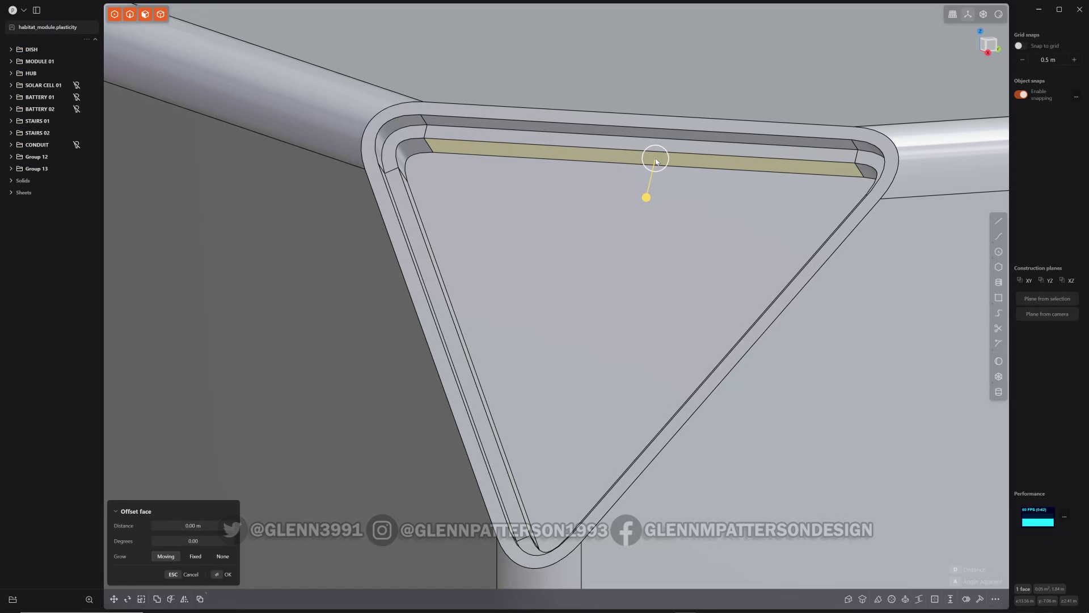
{"action": "key", "text": "F1"}
{"action": "left_click_drag", "start_coordinate": [674, 161], "coordinate": [672, 180]}
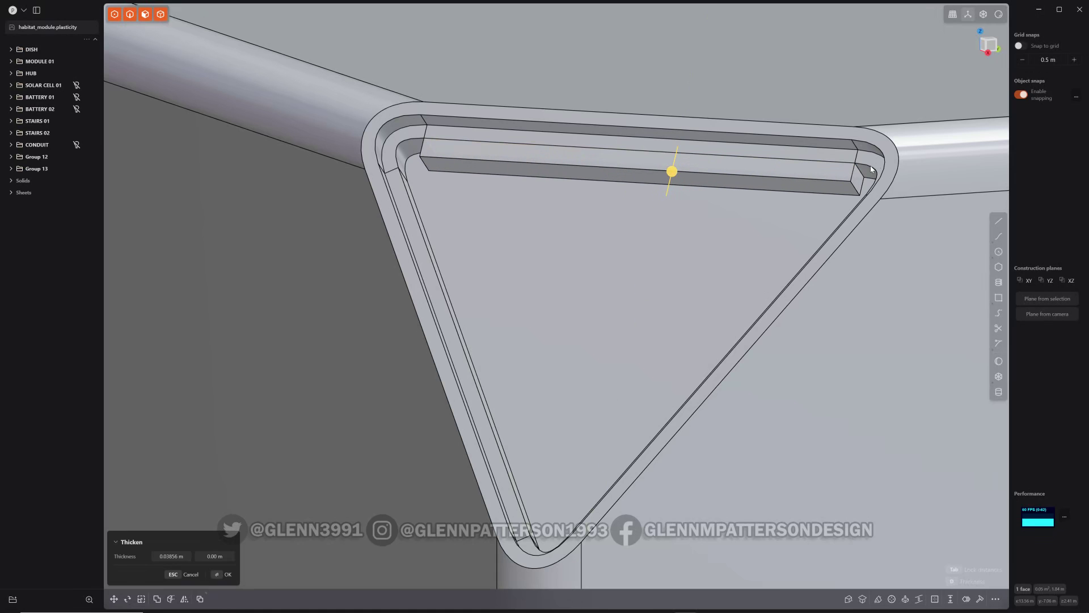
{"action": "right_click", "coordinate": [753, 243]}
- Offset both end faces of the upper bar outward by about 0.209 m and its front face slightly back into the recess
{"action": "left_click", "coordinate": [856, 178]}
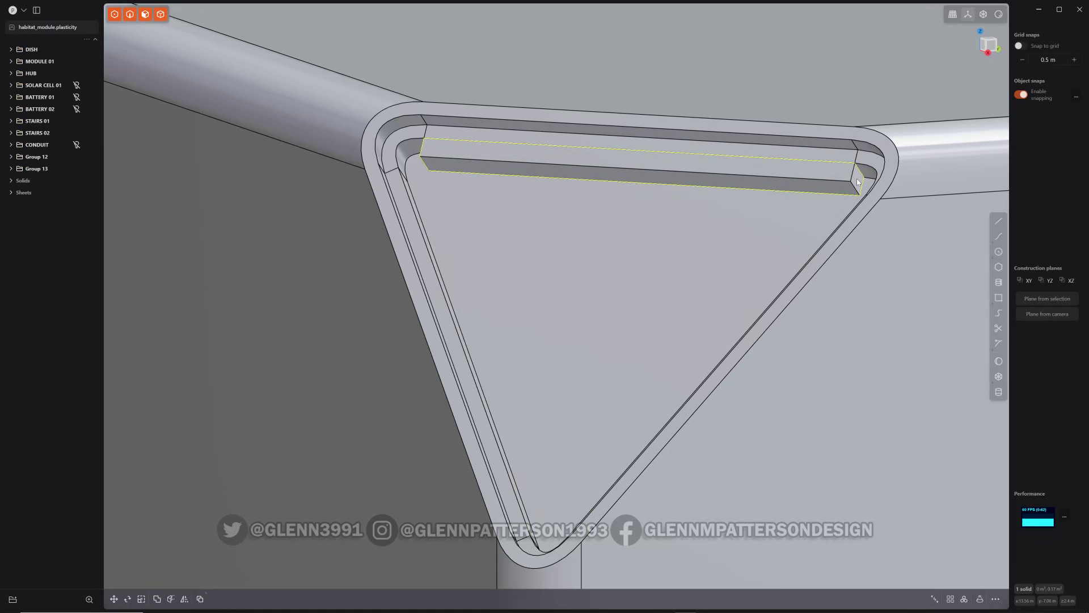
{"action": "middle_click_drag", "start_coordinate": [615, 215], "coordinate": [456, 186]}
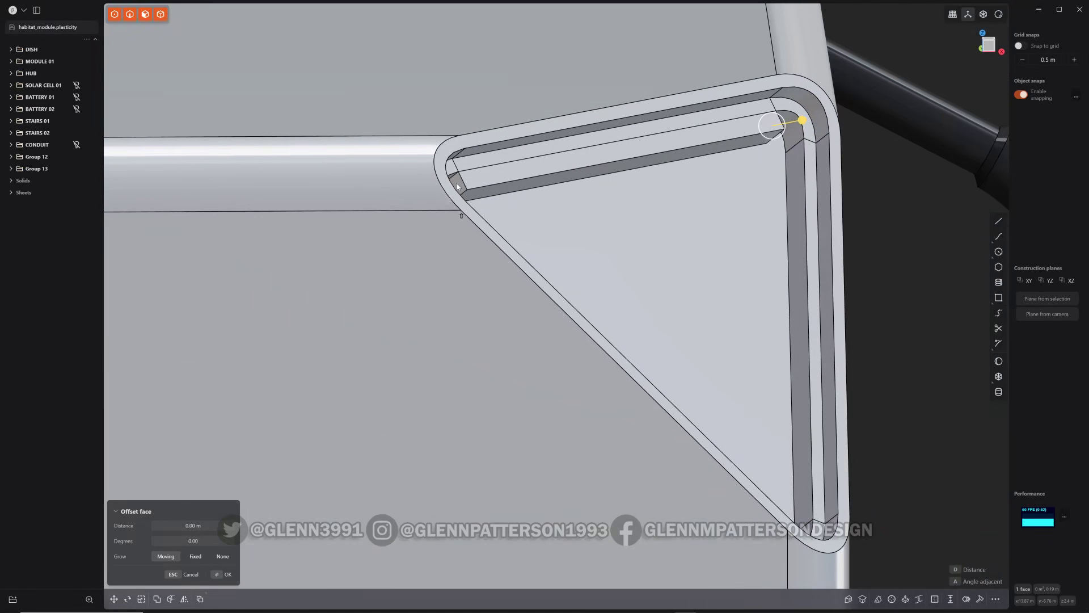
{"action": "left_click", "coordinate": [457, 183]}
{"action": "left_click_drag", "start_coordinate": [426, 189], "coordinate": [348, 209]}
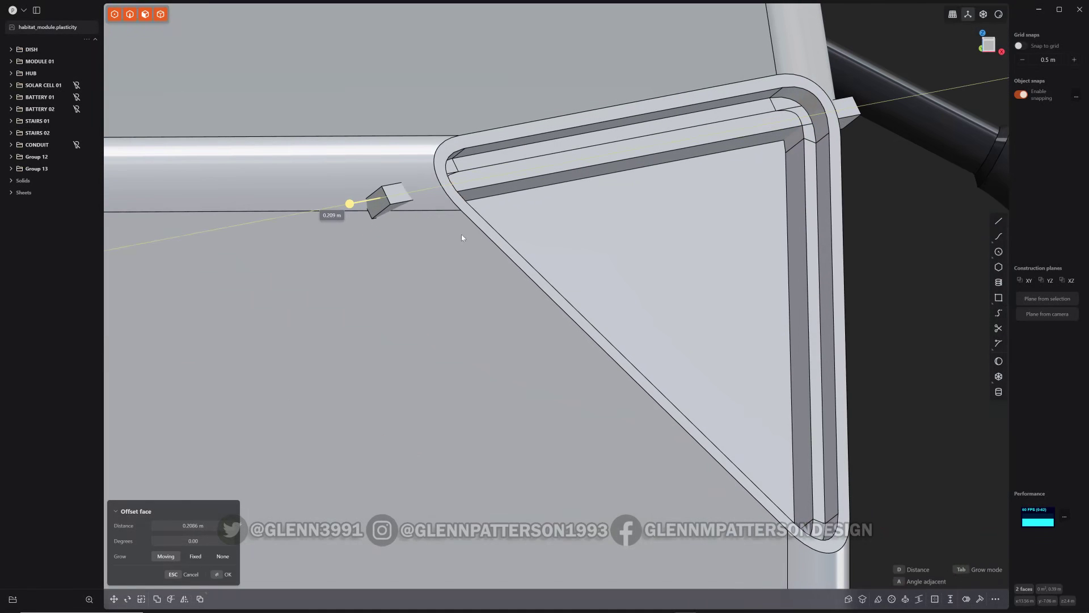
{"action": "middle_click_drag", "start_coordinate": [679, 220], "coordinate": [608, 259]}
{"action": "key", "text": "Return"}
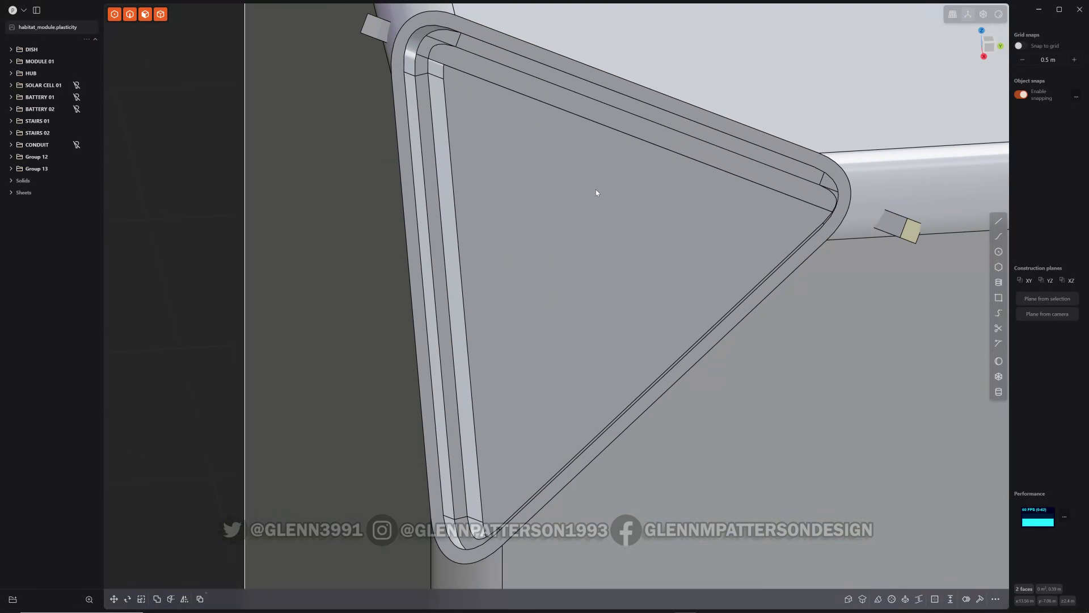
{"action": "left_click_drag", "start_coordinate": [621, 122], "coordinate": [609, 121]}
{"action": "key", "text": "Return"}
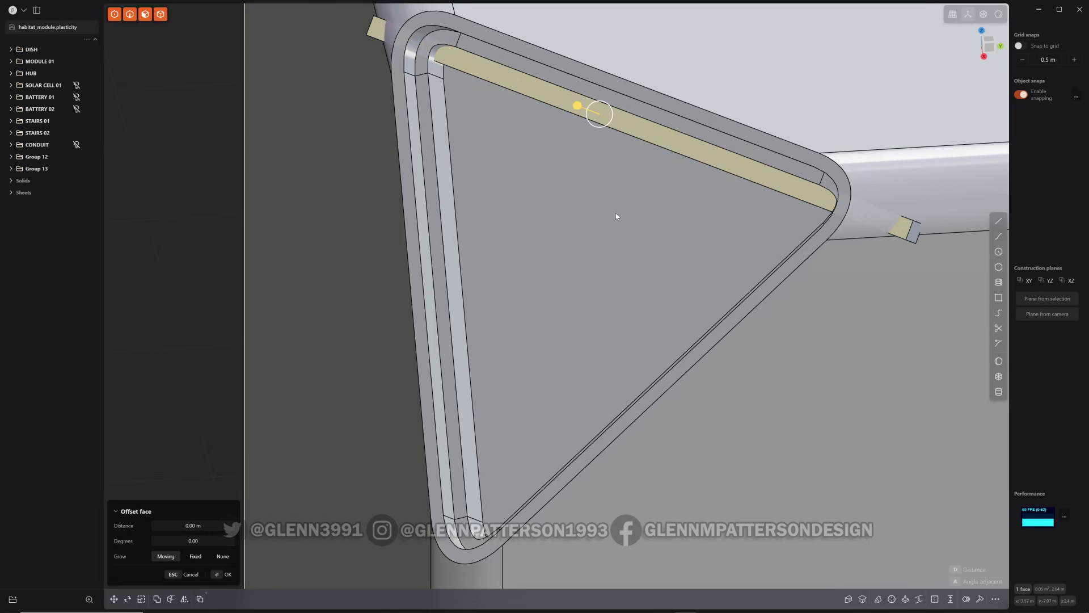
- Isolate the bar, chamfer its two long front edges, and leave isolation
{"action": "key", "text": "slash"}
{"action": "left_click", "coordinate": [655, 124]}
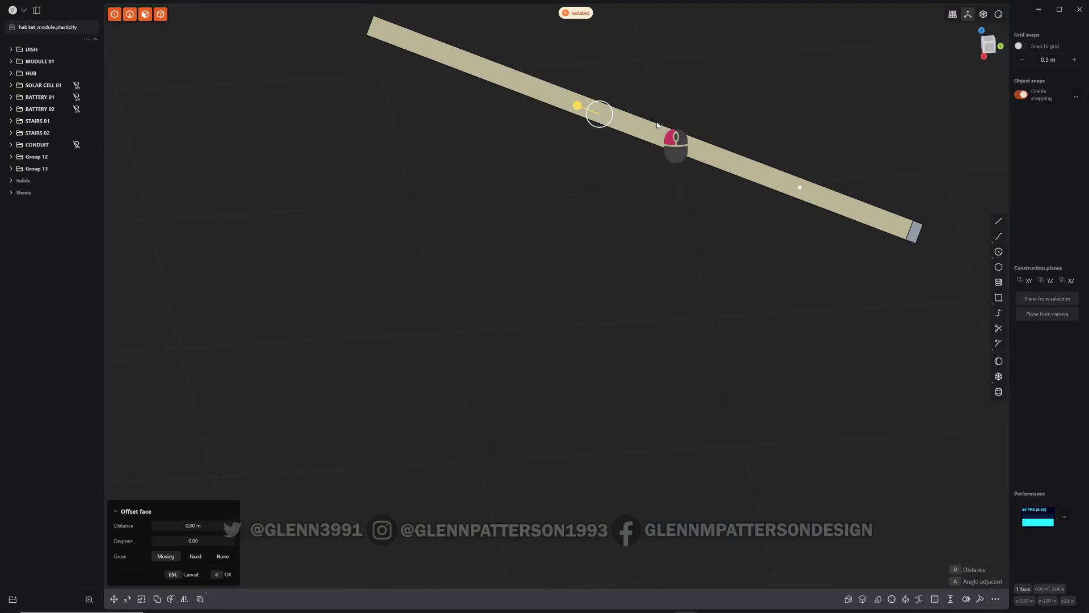
{"action": "key", "text": "f"}
{"action": "left_click", "coordinate": [651, 142], "text": "shift"}
{"action": "left_click_drag", "start_coordinate": [650, 141], "coordinate": [602, 206]}
{"action": "key", "text": "Return"}
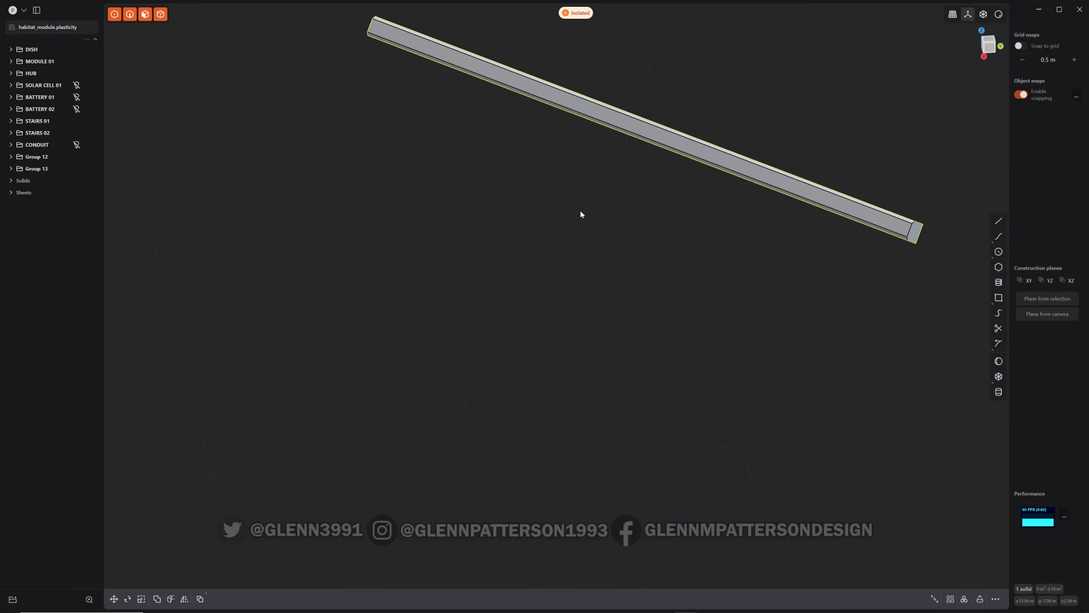
{"action": "key", "text": "slash"}
- Set a temporary construction plane on the floor face of the triangular recess
{"action": "middle_click_drag", "start_coordinate": [580, 210], "coordinate": [637, 209]}
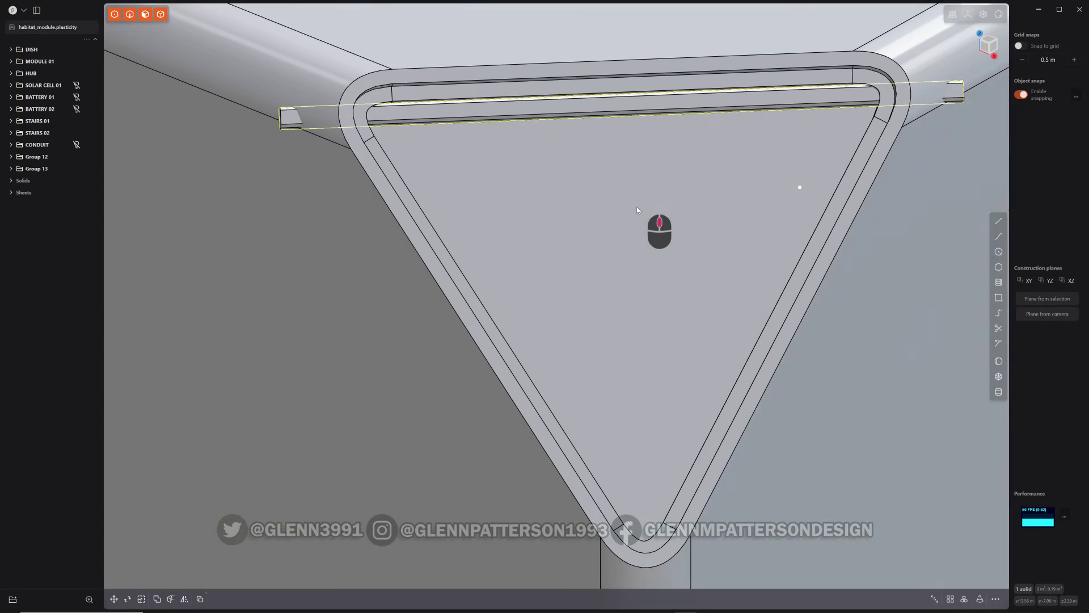
{"action": "left_click", "coordinate": [645, 253]}
{"action": "left_click", "coordinate": [608, 267]}
{"action": "key", "text": "o"}
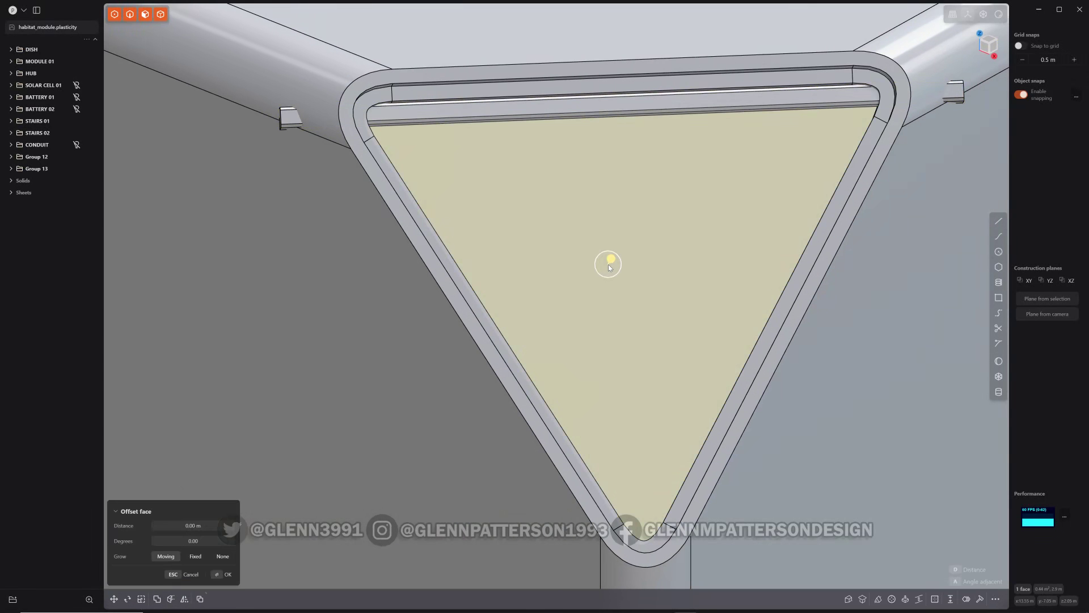
{"action": "key", "text": "space"}
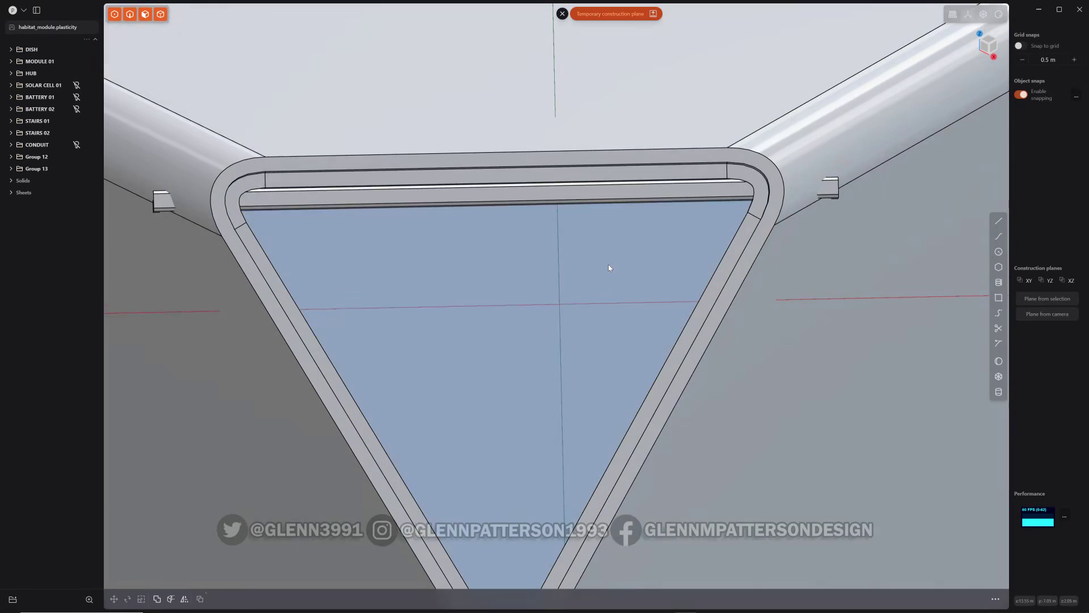
{"action": "middle_click_drag", "start_coordinate": [634, 220], "coordinate": [681, 140], "text": "shift"}
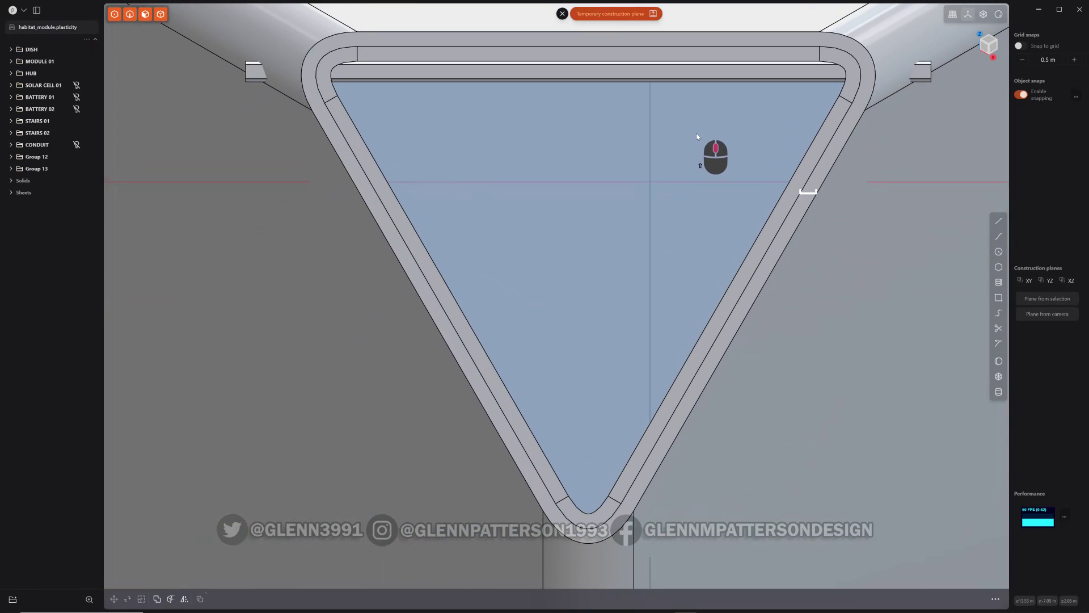
- Make a rectangular array of 24 bars along the Y axis over 0.82562 m, ending at the recess's lower corner
{"action": "left_click", "coordinate": [588, 80]}
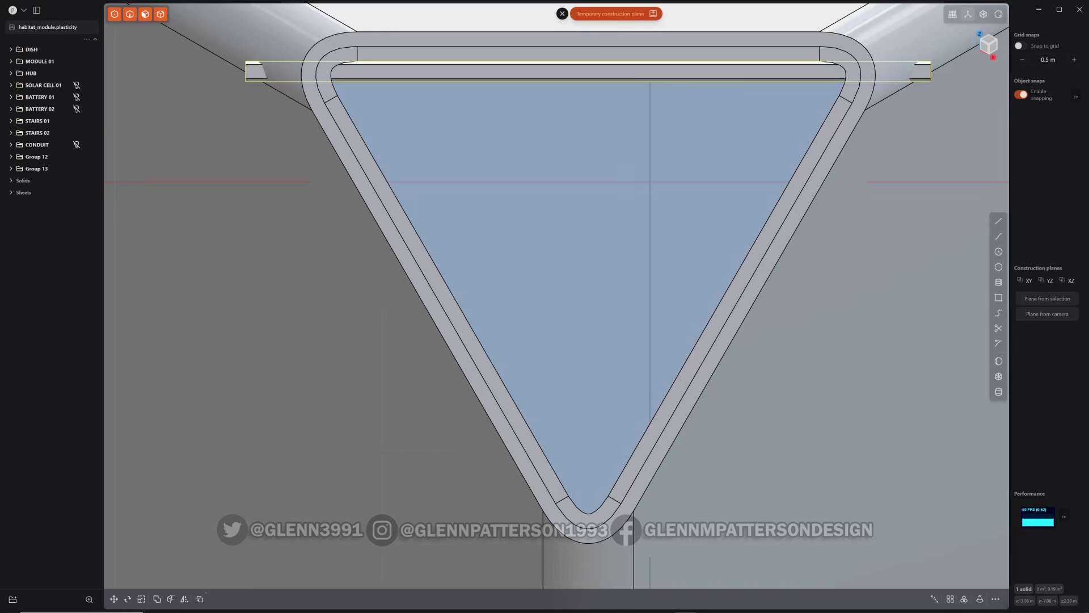
{"action": "left_click", "coordinate": [950, 598]}
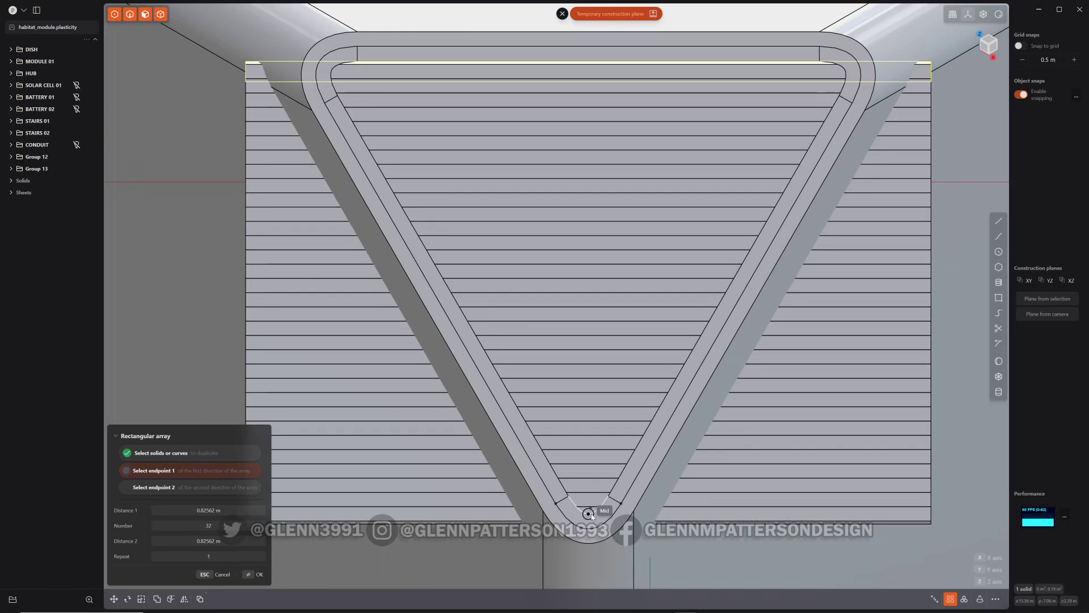
{"action": "key", "text": "y"}
{"action": "left_click", "coordinate": [588, 514]}
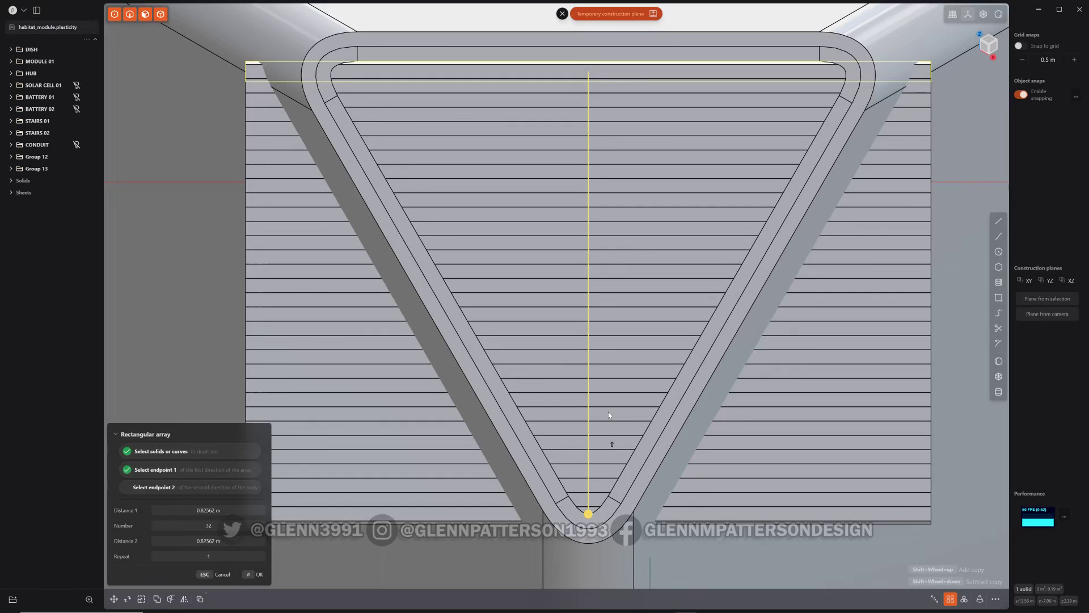
{"action": "scroll", "coordinate": [608, 412], "scroll_direction": "down", "scroll_amount": 4, "text": "shift"}
{"action": "scroll", "coordinate": [610, 422], "scroll_direction": "down", "scroll_amount": 4, "text": "shift"}
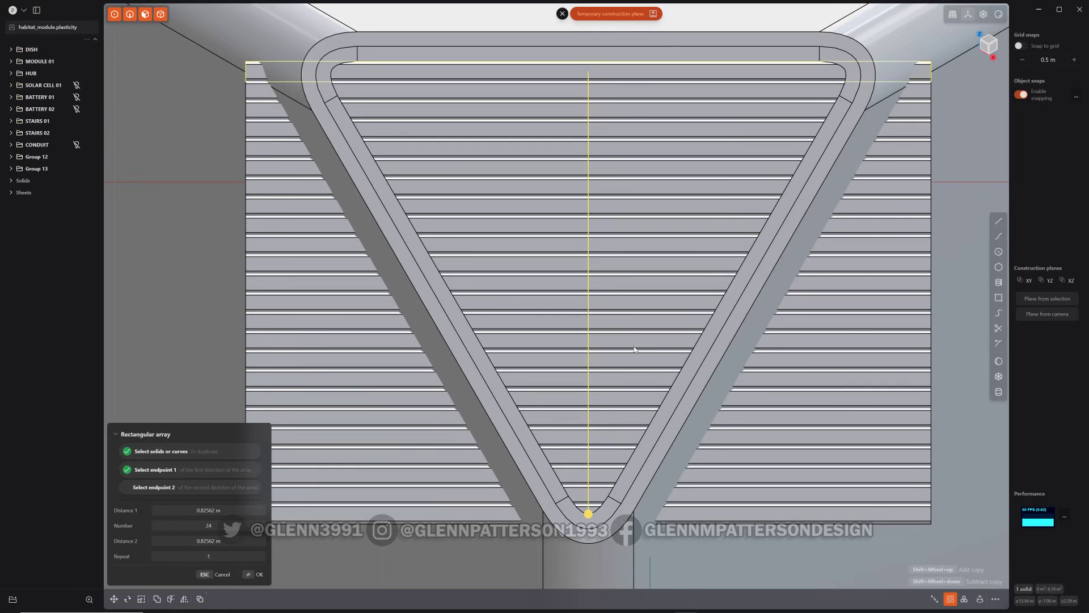
{"action": "key", "text": "Return"}
- Union all the arrayed bars into a single slat solid
{"action": "key", "text": "q"}
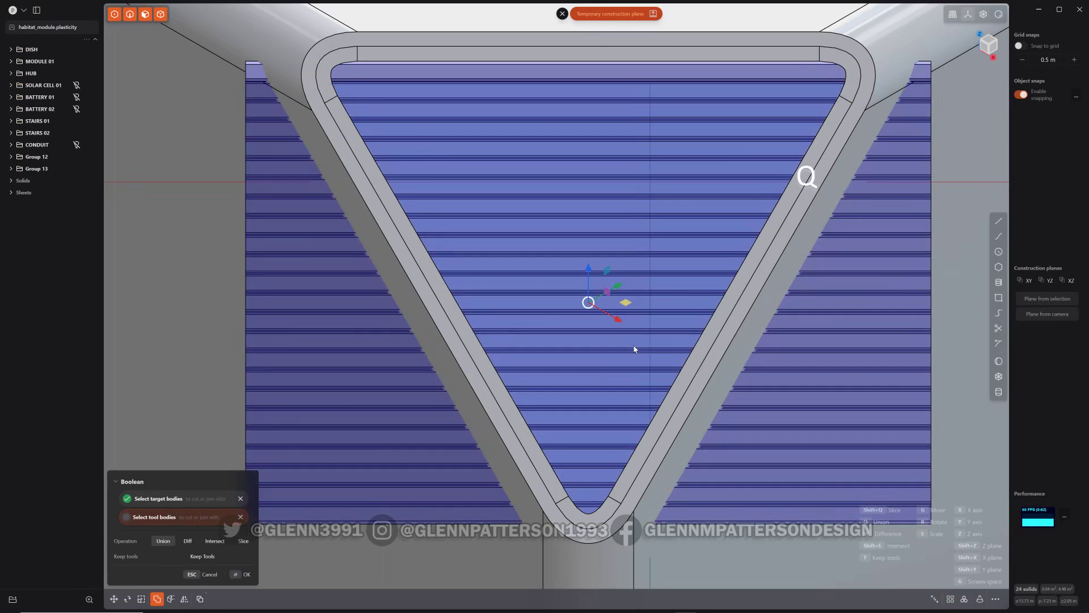
{"action": "key", "text": "q"}
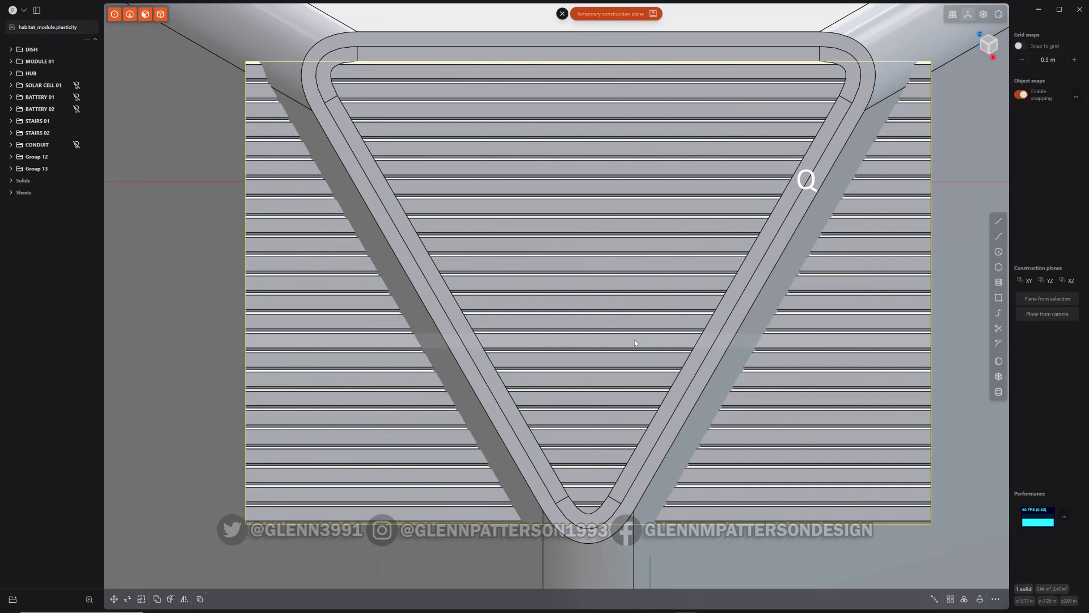
{"action": "middle_click_drag", "start_coordinate": [634, 348], "coordinate": [564, 299]}
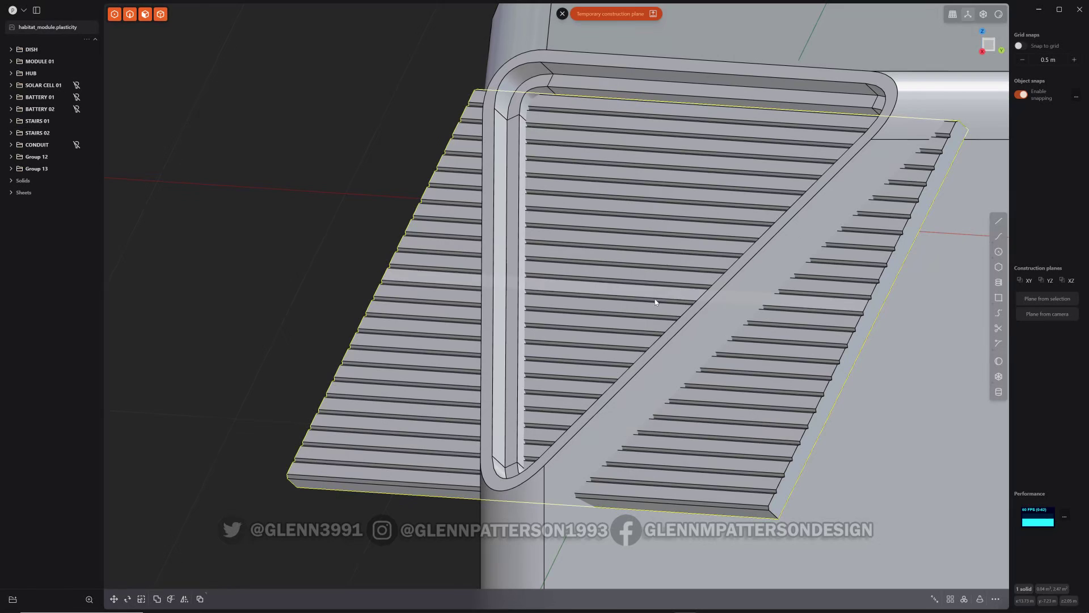
{"action": "middle_click_drag", "start_coordinate": [656, 301], "coordinate": [611, 246]}
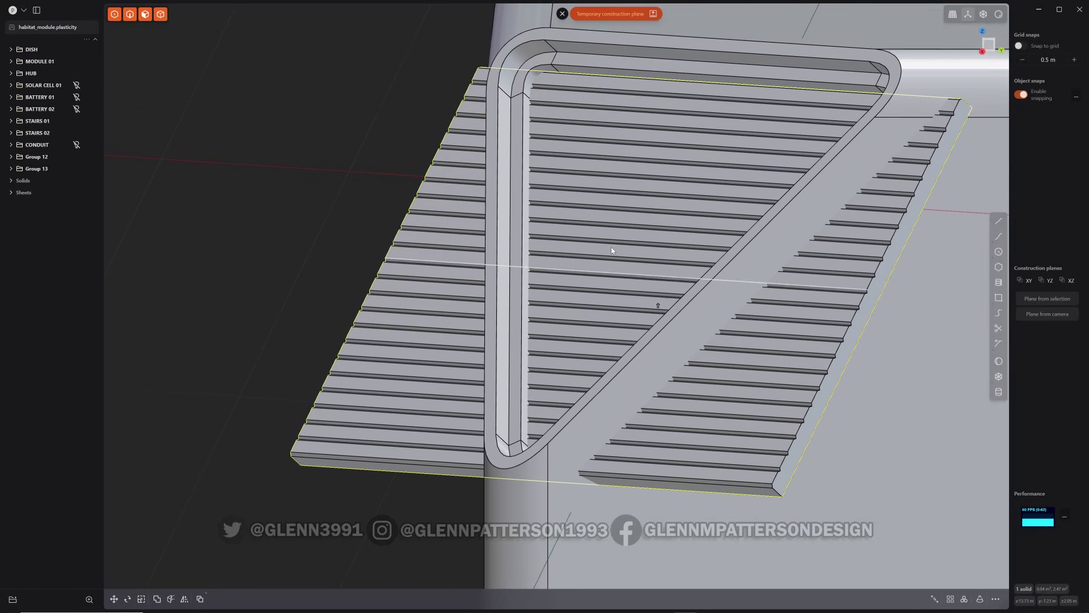
{"action": "left_click", "coordinate": [525, 249]}
{"action": "left_click", "coordinate": [525, 244], "text": "alt"}
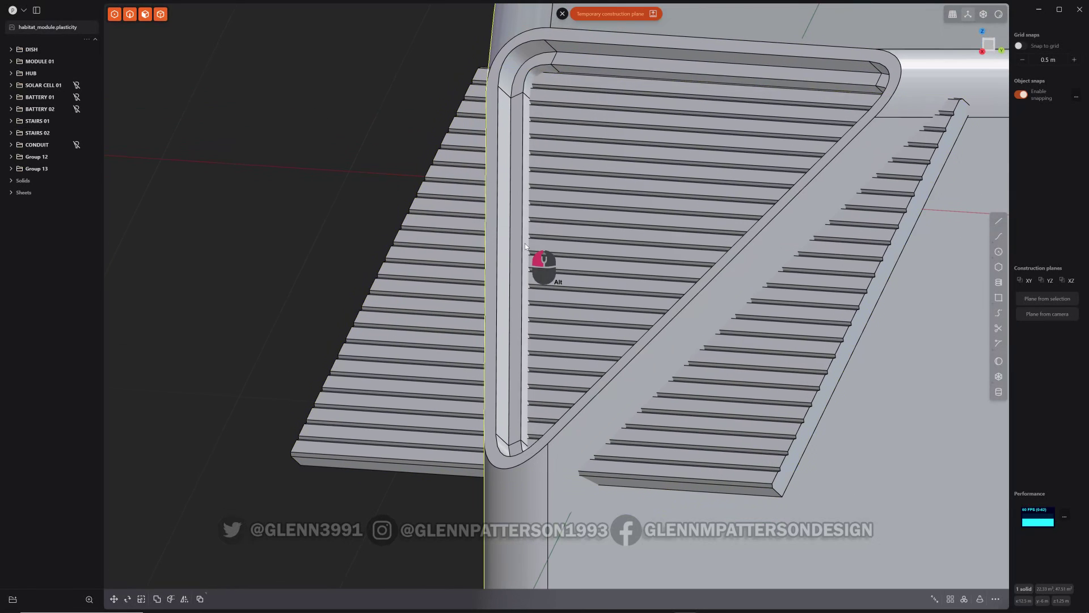
{"action": "middle_click_drag", "start_coordinate": [611, 230], "coordinate": [620, 262]}
{"action": "key", "text": "c"}
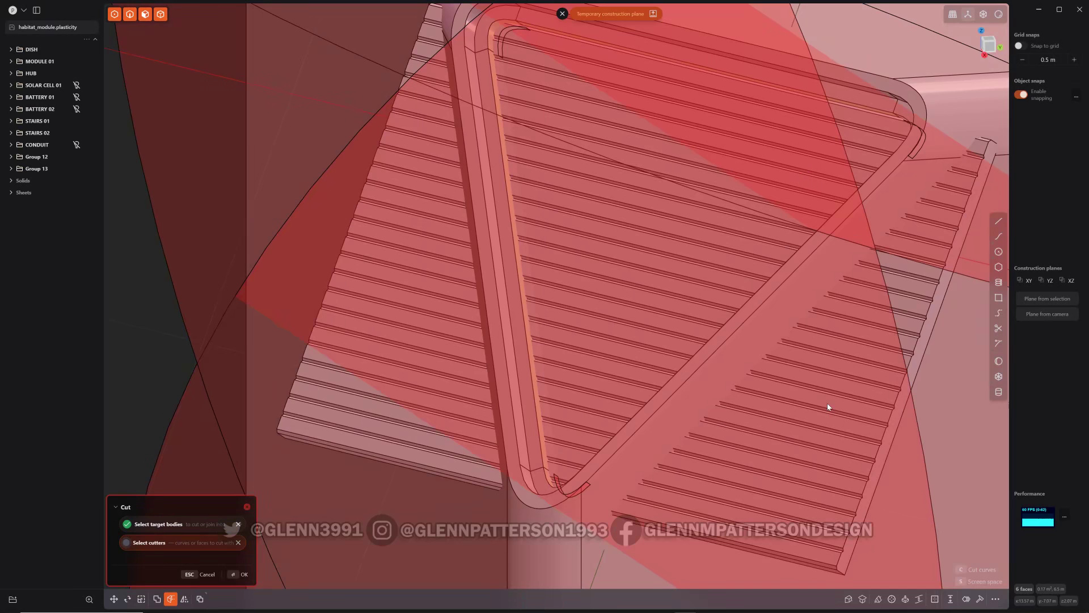
{"action": "key", "text": "Escape"}
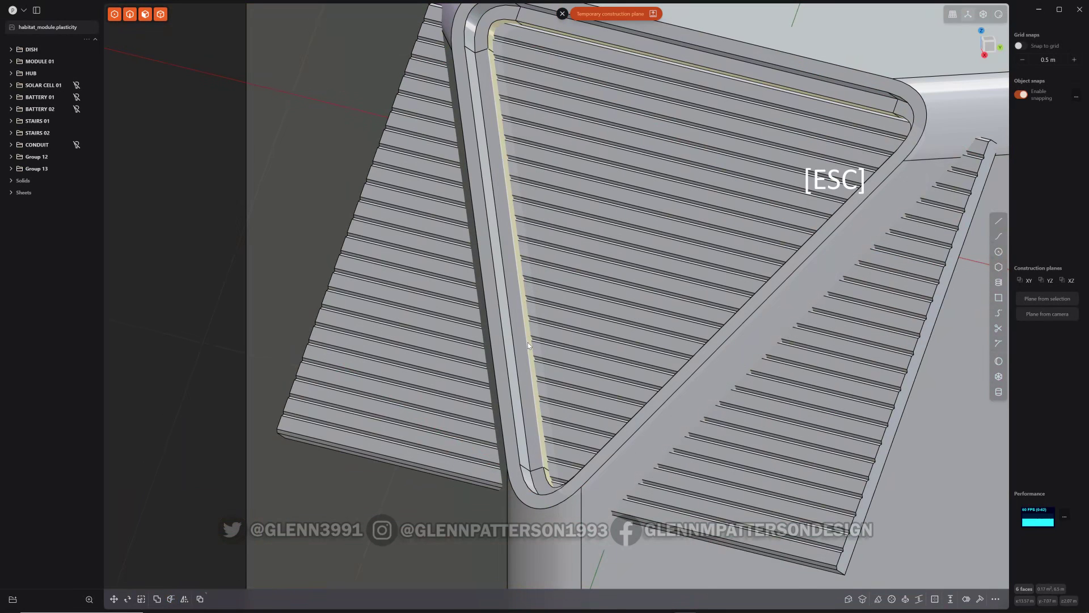
- Duplicate the inner rim's edge loop as a closed curve and cut the slat solid with it
{"action": "left_click", "coordinate": [526, 342]}
{"action": "key", "text": "f"}
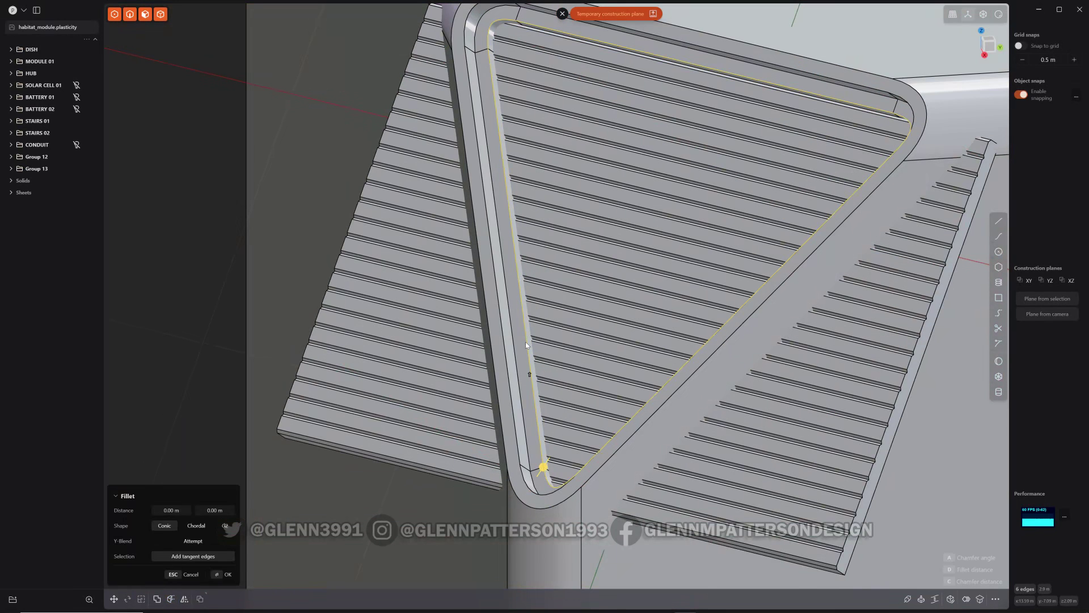
{"action": "key", "text": "shift+d"}
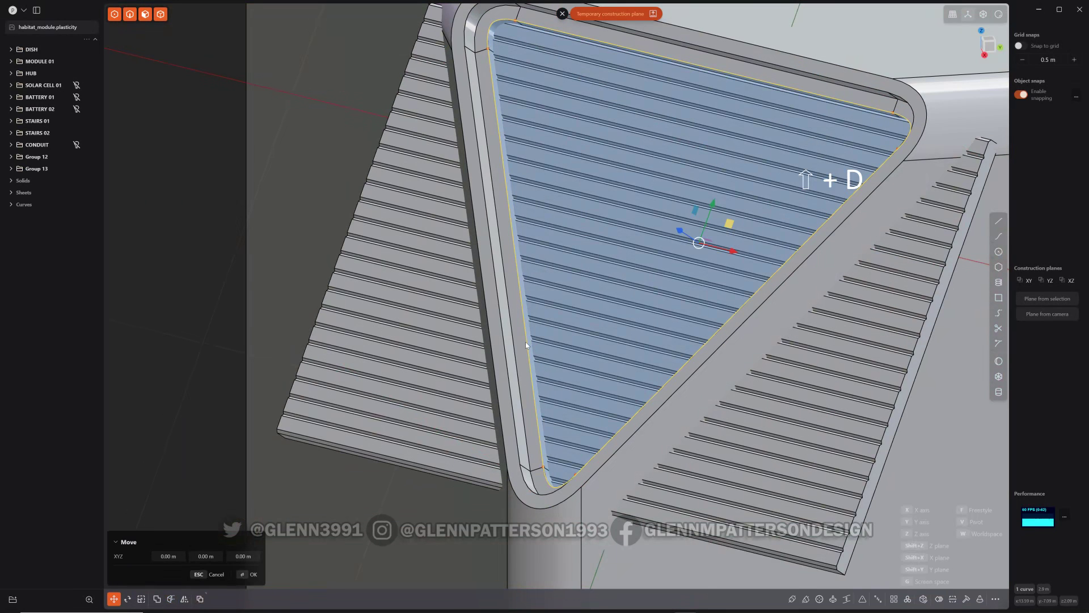
{"action": "key", "text": "c"}
{"action": "left_click", "coordinate": [796, 466]}
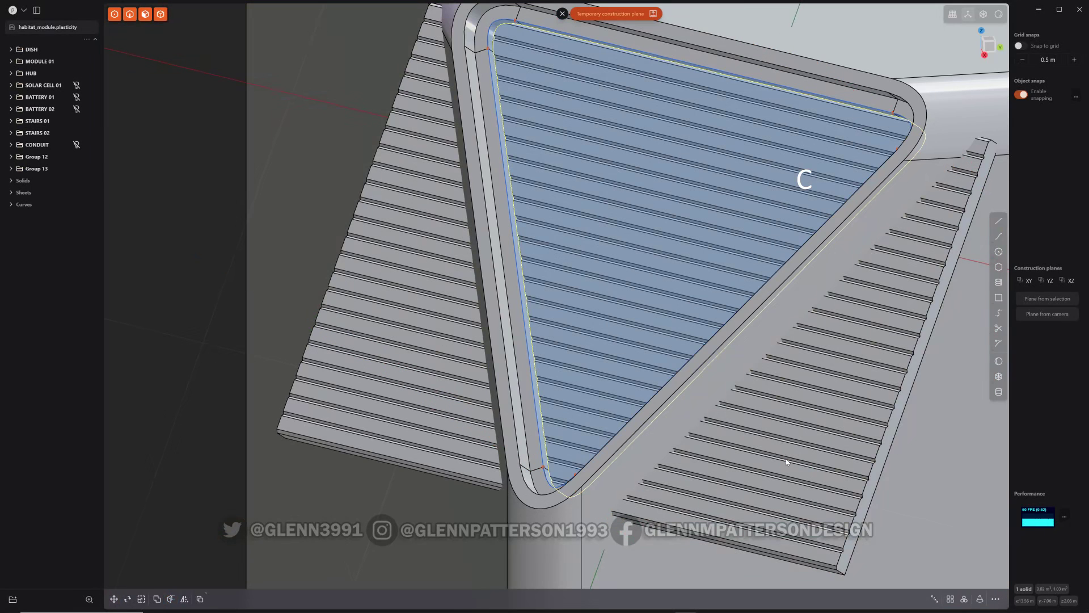
- Delete the slat offcut outside the rim and the duplicated triangular curve
{"action": "key", "text": "x"}
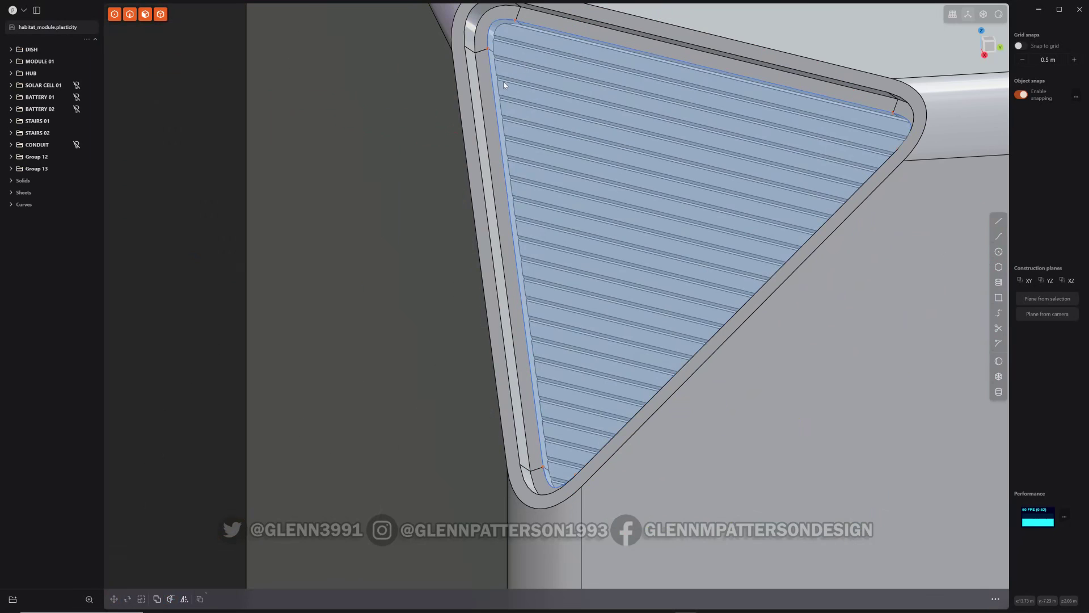
{"action": "left_click", "coordinate": [494, 90]}
{"action": "key", "text": "x"}
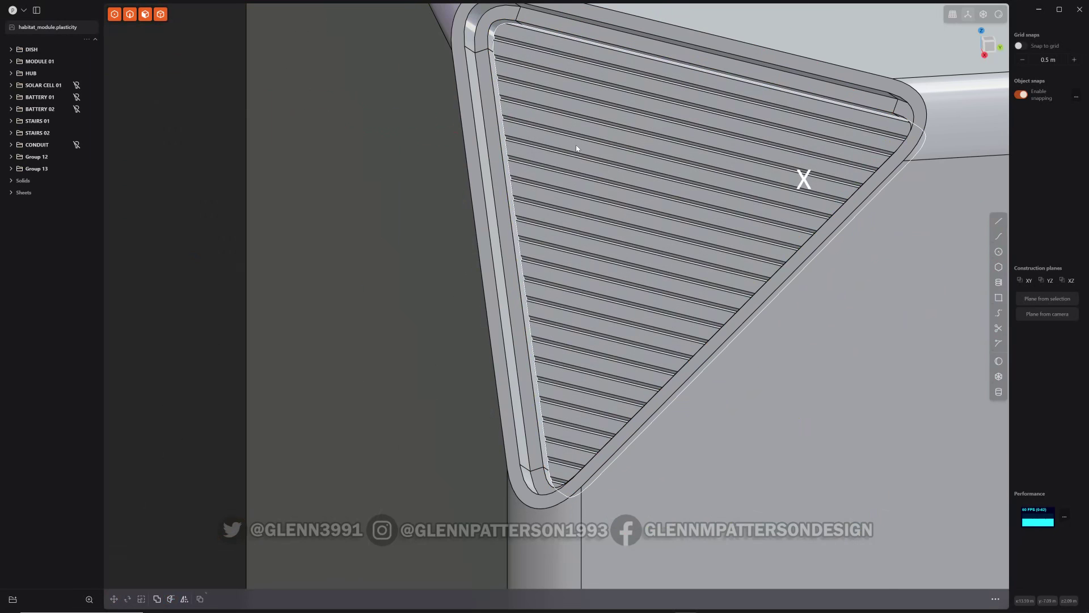
- Examine the slatted triangular vent on the box corner from farther away and from several angles
{"action": "scroll", "coordinate": [619, 170], "scroll_direction": "down", "scroll_amount": 8}
{"action": "scroll", "coordinate": [706, 317], "scroll_direction": "down", "scroll_amount": 5}
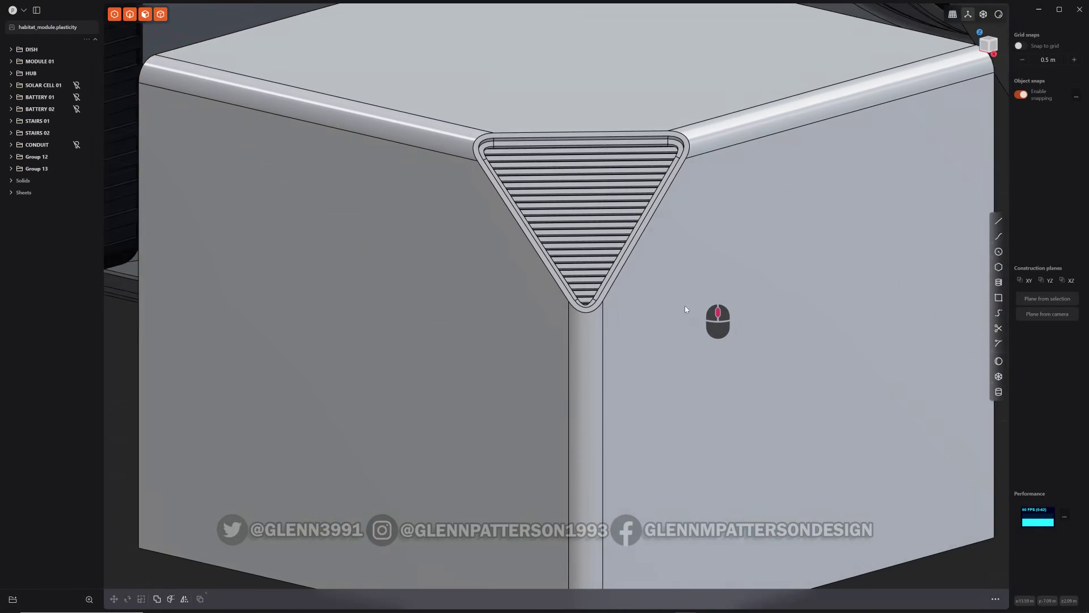
{"action": "scroll", "coordinate": [832, 214], "scroll_direction": "up", "scroll_amount": 5}
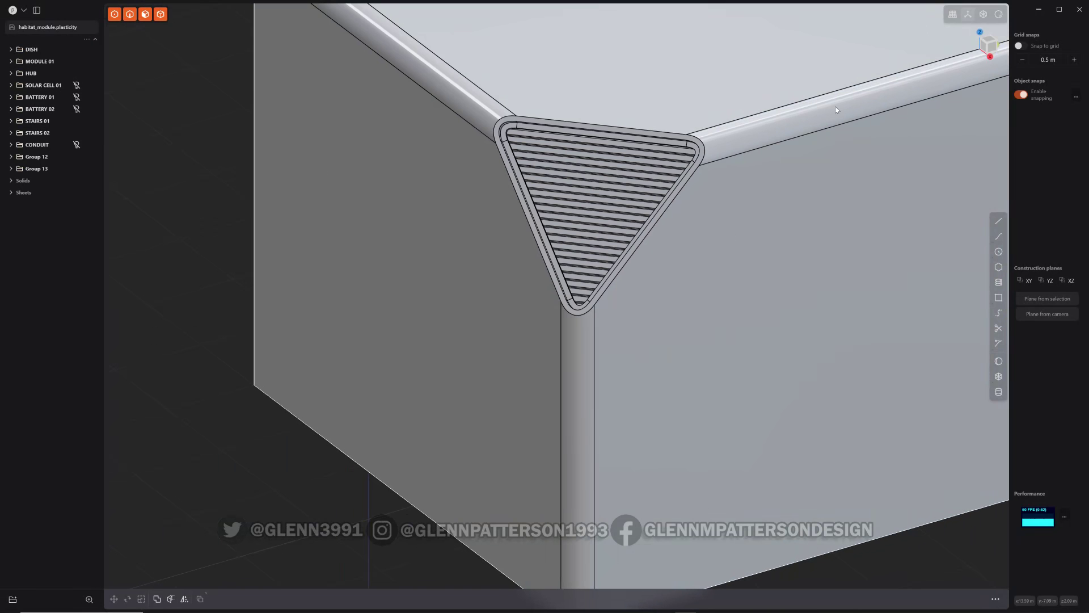
{"action": "middle_click_drag", "start_coordinate": [706, 213], "coordinate": [685, 196]}
{"action": "scroll", "coordinate": [706, 210], "scroll_direction": "down", "scroll_amount": 4}
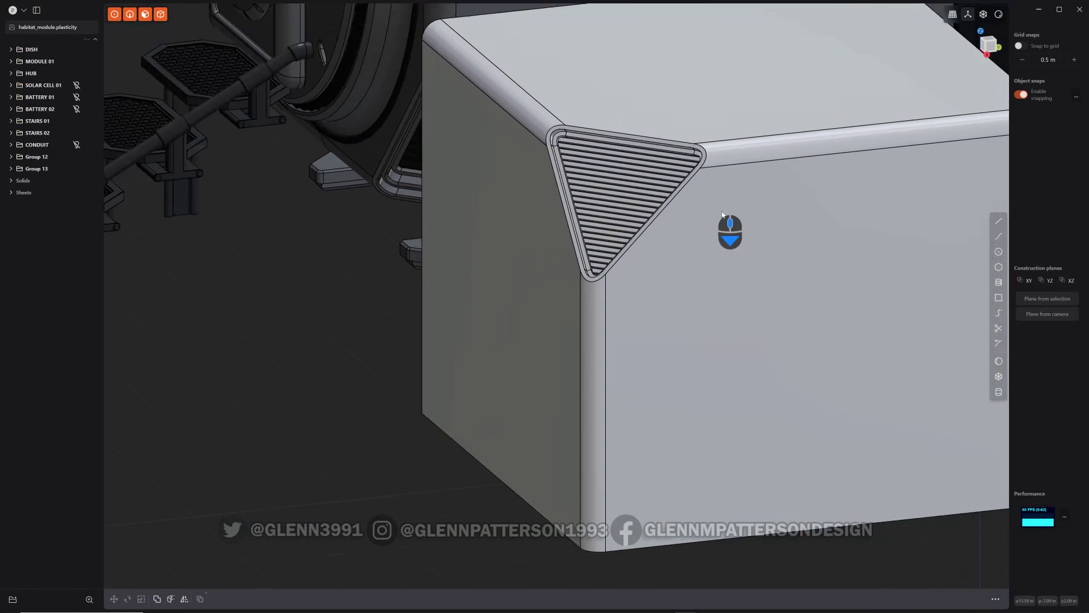
{"action": "middle_click_drag", "start_coordinate": [719, 233], "coordinate": [682, 281], "text": "shift"}
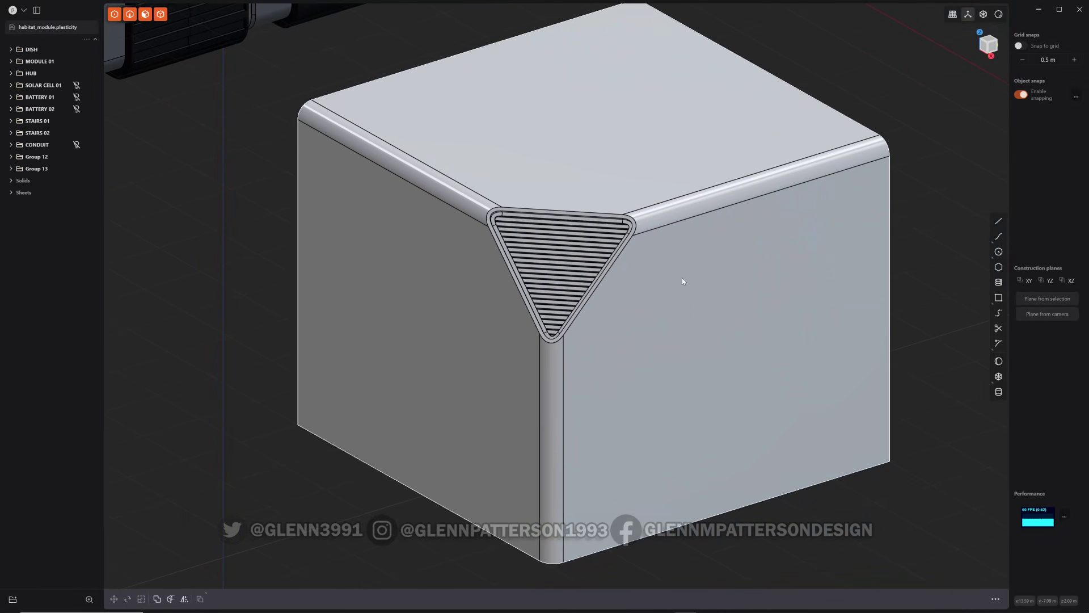